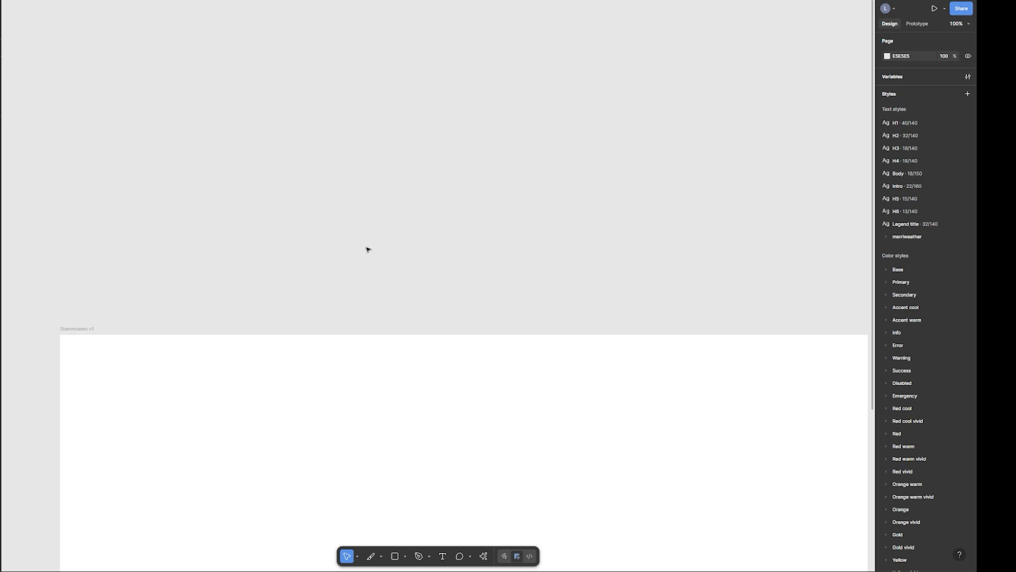
Draw a rectangle about 129 × 46 on the empty canvas above the white frame
{"action": "scroll", "coordinate": [356, 268], "scroll_direction": "up", "scroll_amount": 3}
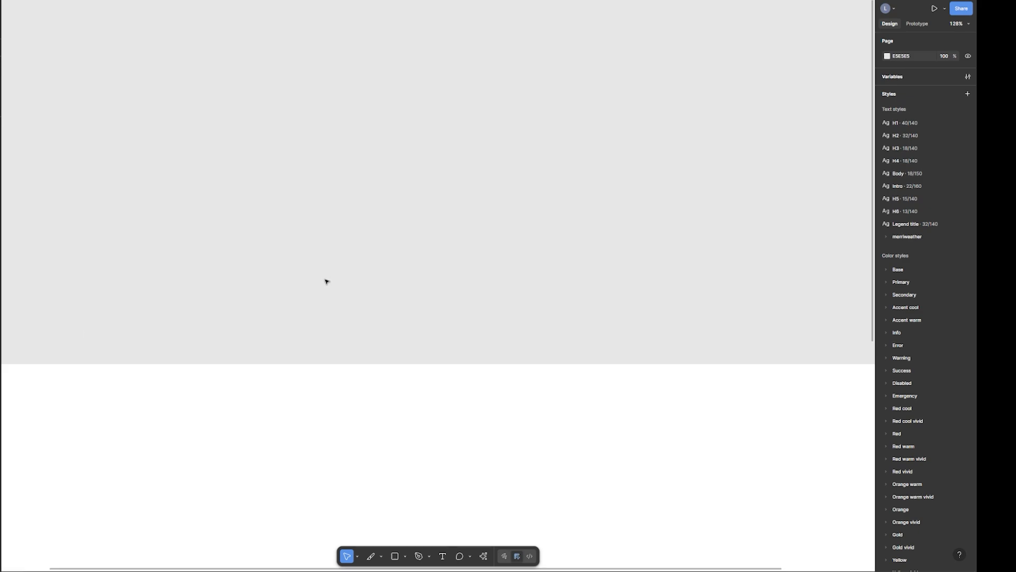
{"action": "left_click", "coordinate": [394, 556]}
{"action": "left_click_drag", "start_coordinate": [243, 256], "coordinate": [313, 281]}
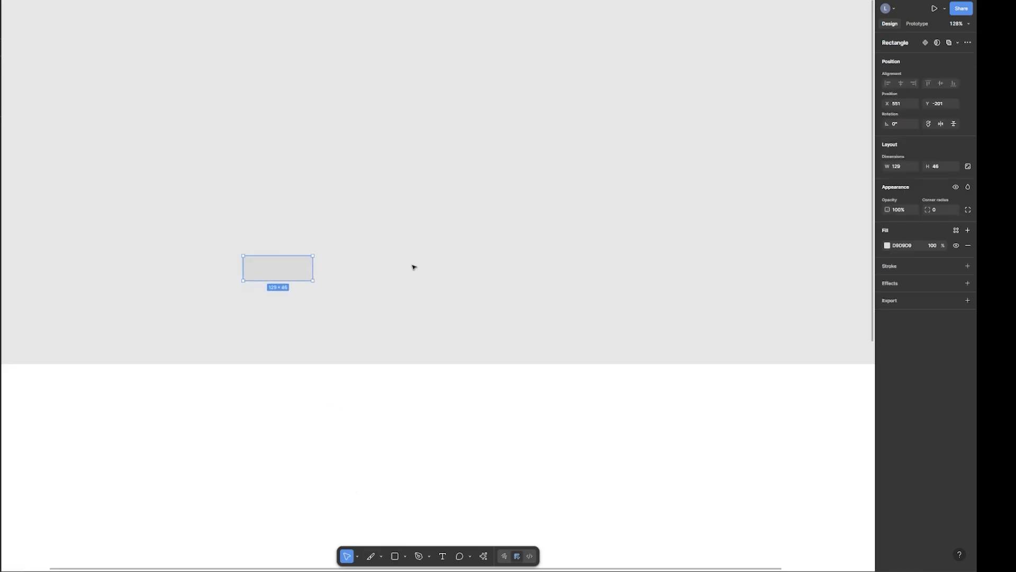
Add a text layer reading "click me" near the rectangle
{"action": "key", "text": "t"}
{"action": "left_click", "coordinate": [365, 255]}
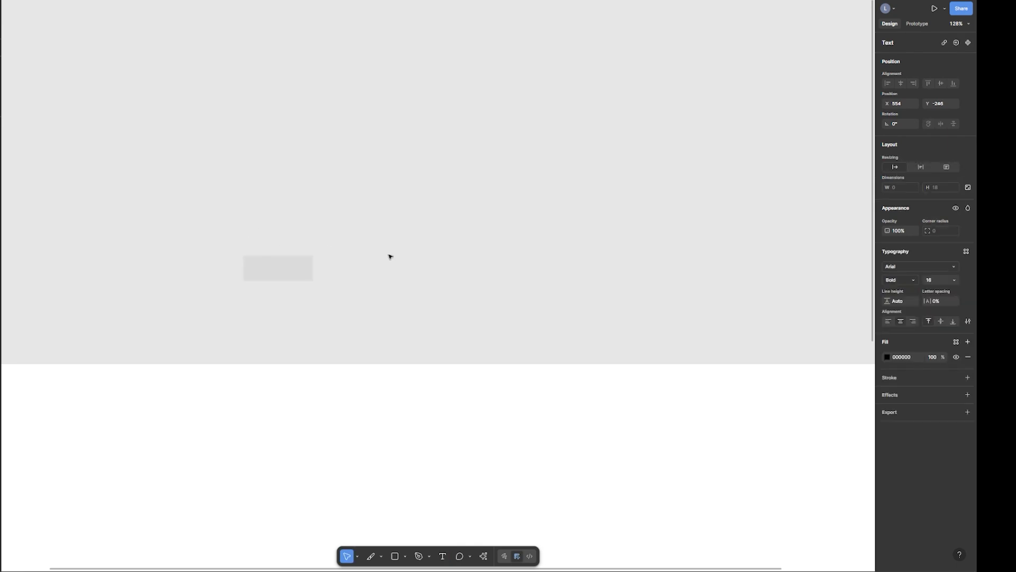
{"action": "type", "text": "click me"}
{"action": "key", "text": "Return"}
{"action": "key", "text": "Escape"}
Fill the rectangle with the primary-light colour style
{"action": "left_click", "coordinate": [272, 272]}
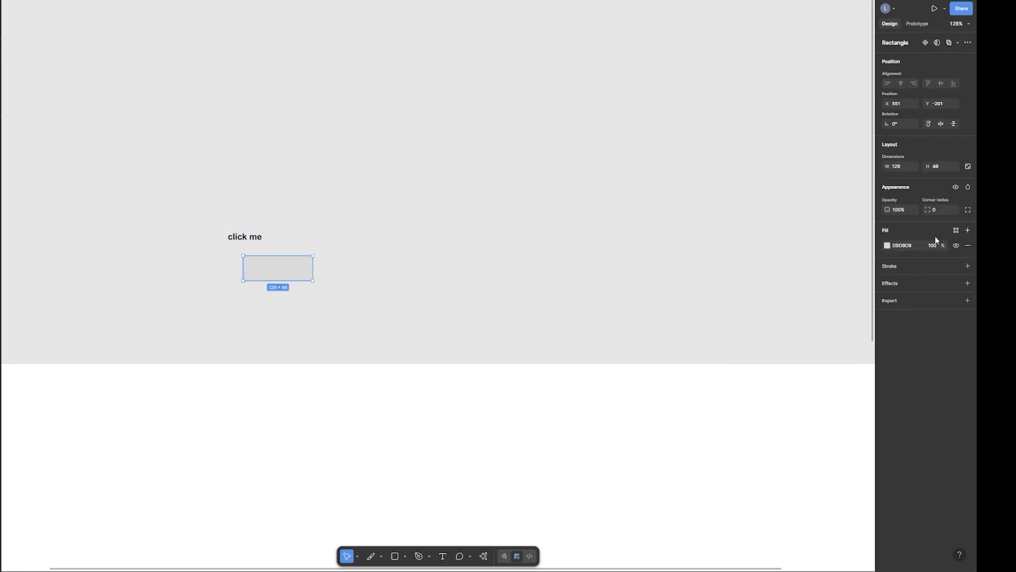
{"action": "left_click", "coordinate": [955, 230]}
{"action": "scroll", "coordinate": [822, 332], "scroll_direction": "down", "scroll_amount": 3}
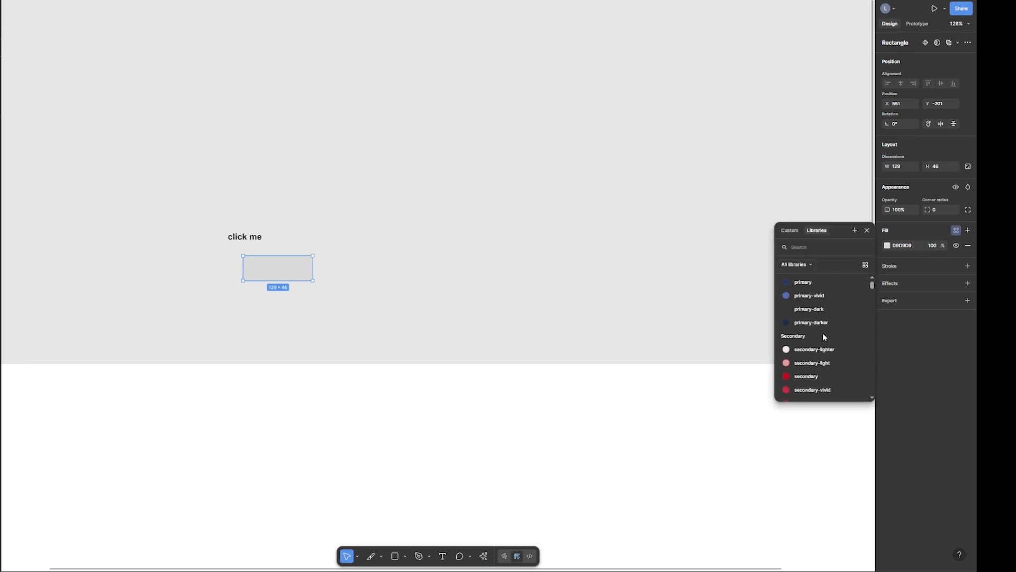
{"action": "scroll", "coordinate": [815, 342], "scroll_direction": "up", "scroll_amount": 2}
{"action": "left_click", "coordinate": [808, 319]}
Place the "click me" text on the blue rectangle and shrink the rectangle around it to about 90 × 29
{"action": "left_click_drag", "start_coordinate": [241, 237], "coordinate": [272, 268]}
{"action": "scroll", "coordinate": [273, 268], "scroll_direction": "up", "scroll_amount": 3}
{"action": "left_click", "coordinate": [329, 278]}
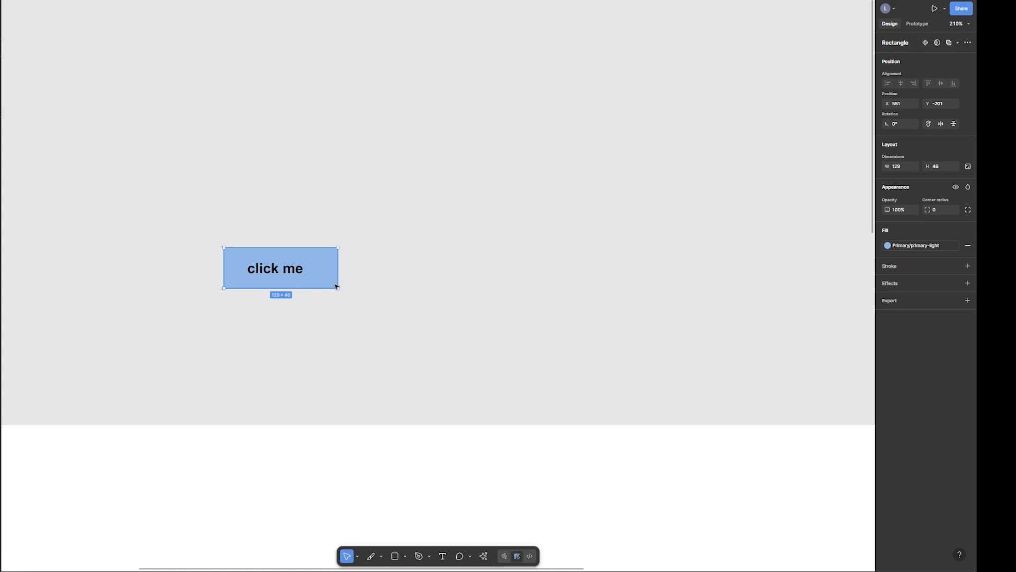
{"action": "left_click_drag", "start_coordinate": [338, 287], "coordinate": [290, 265]}
{"action": "key", "text": "Escape"}
Turn the rectangle and its "click me" text into a component and add a second variant
{"action": "left_click_drag", "start_coordinate": [198, 245], "coordinate": [320, 284]}
{"action": "right_click", "coordinate": [291, 258]}
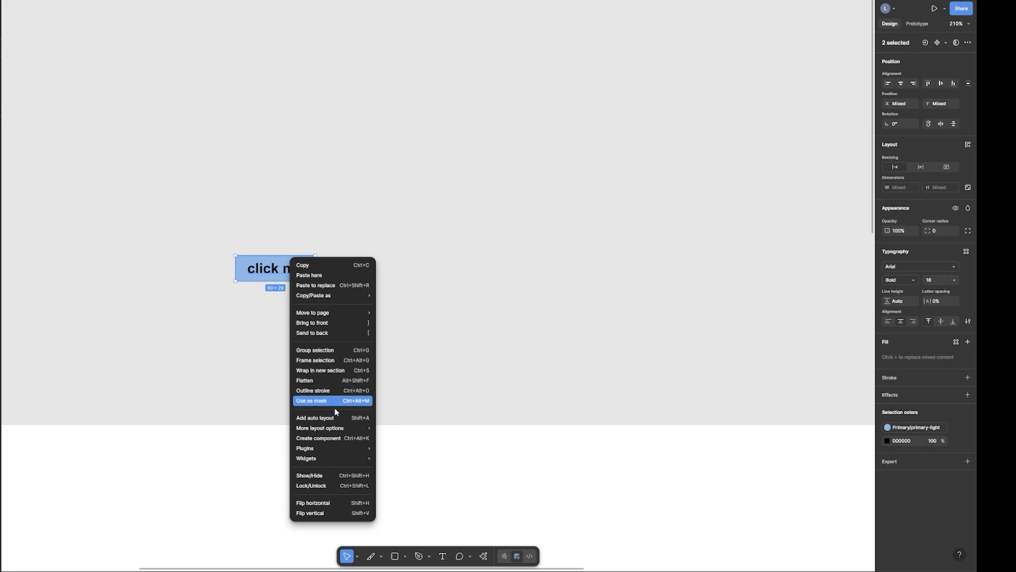
{"action": "left_click", "coordinate": [330, 439]}
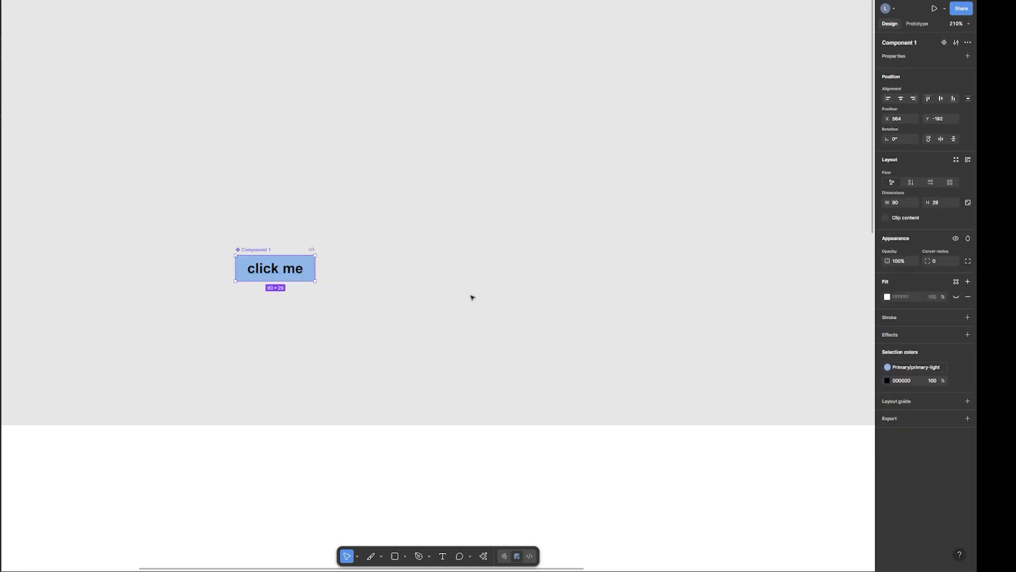
{"action": "left_click", "coordinate": [944, 42]}
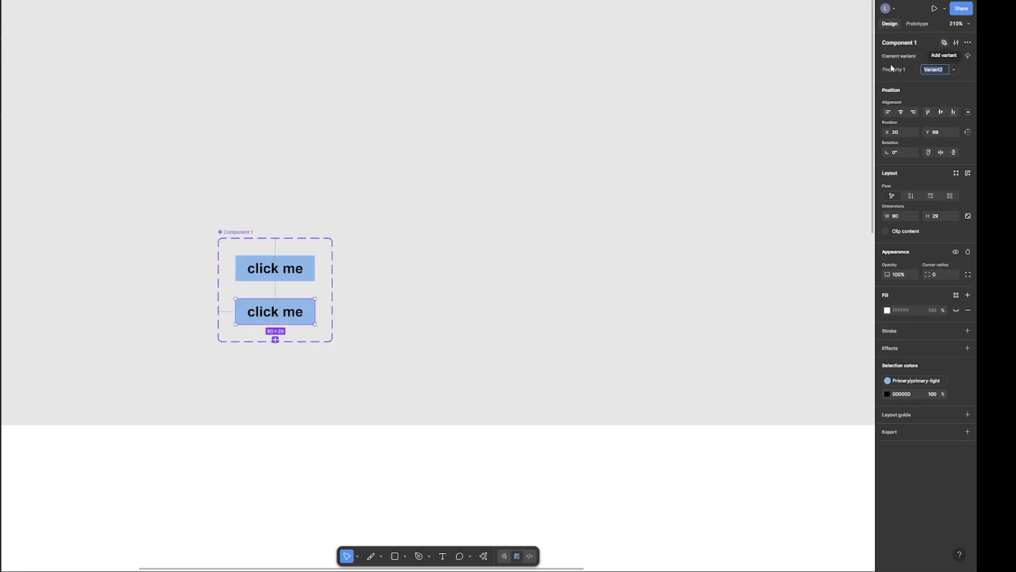
Apply the base-lighter colour style to the second variant's background
{"action": "left_click", "coordinate": [930, 382]}
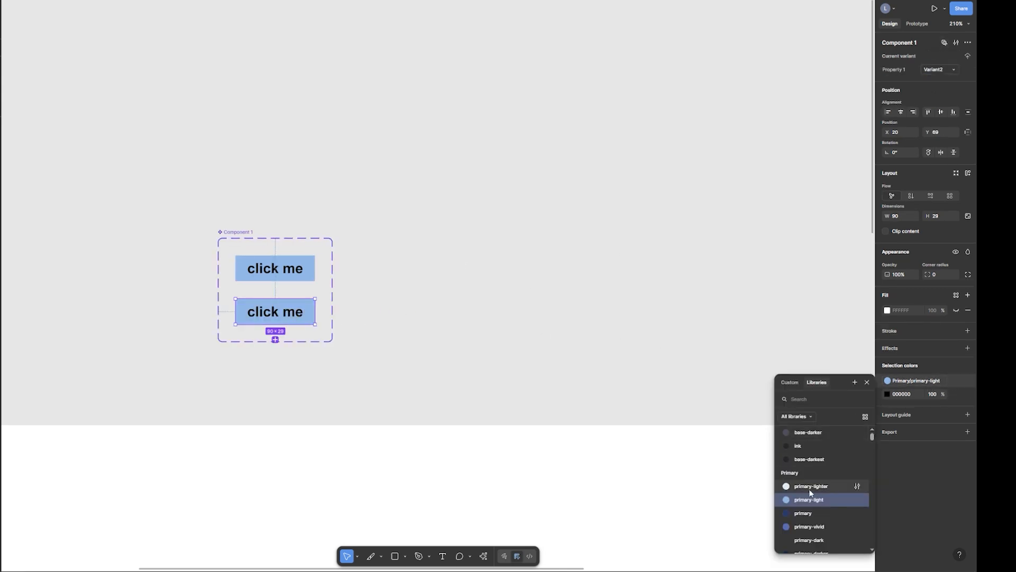
{"action": "scroll", "coordinate": [818, 471], "scroll_direction": "up", "scroll_amount": 3}
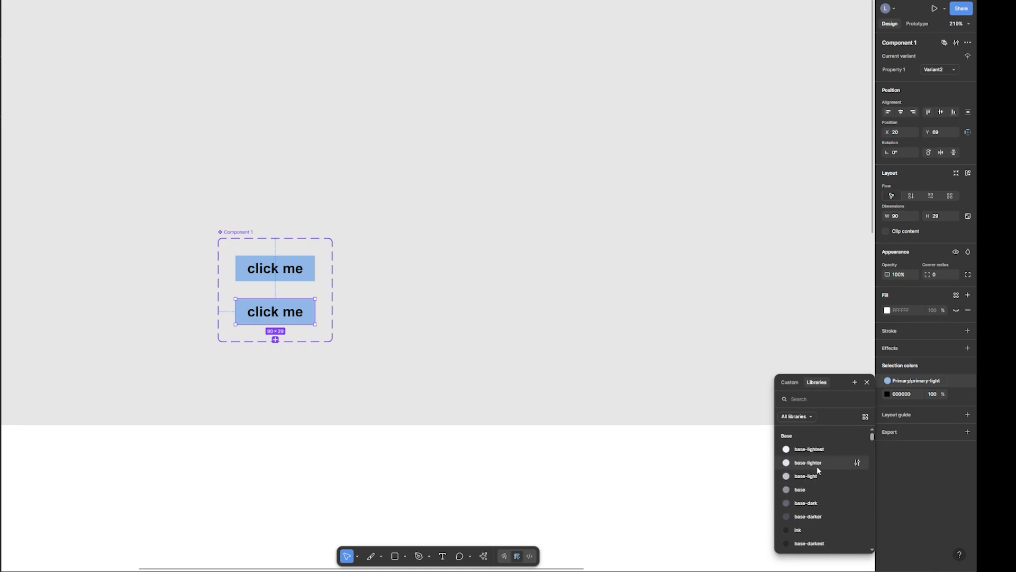
{"action": "left_click", "coordinate": [814, 465]}
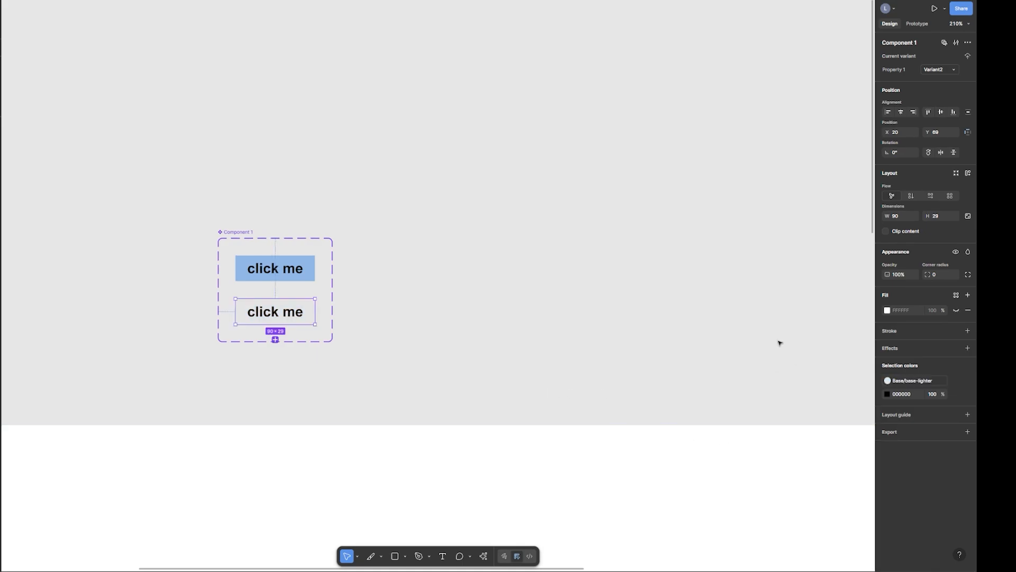
Recolour the second variant with base-light for the background and base for the "click me" text
{"action": "left_click", "coordinate": [935, 383]}
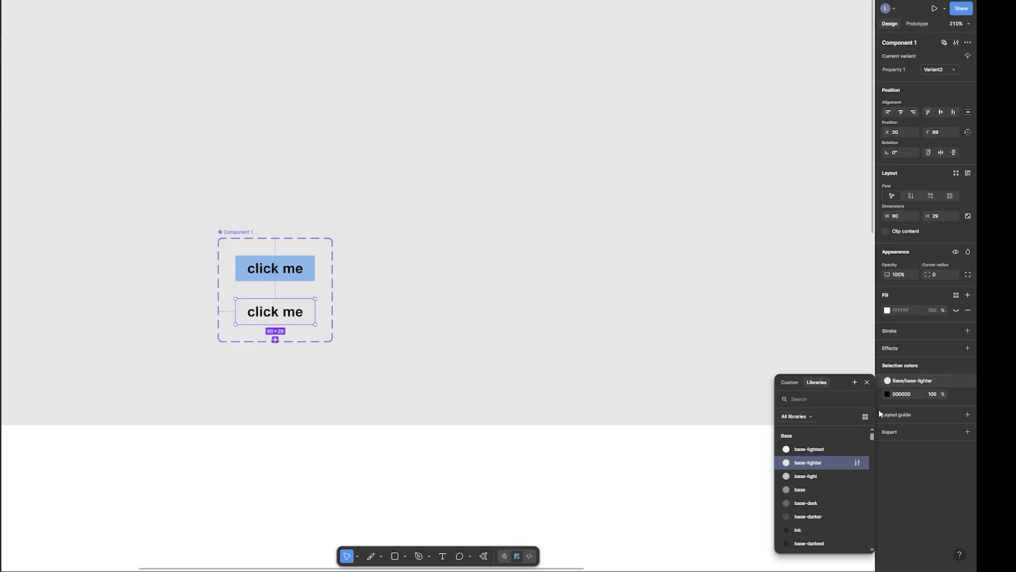
{"action": "left_click", "coordinate": [815, 478]}
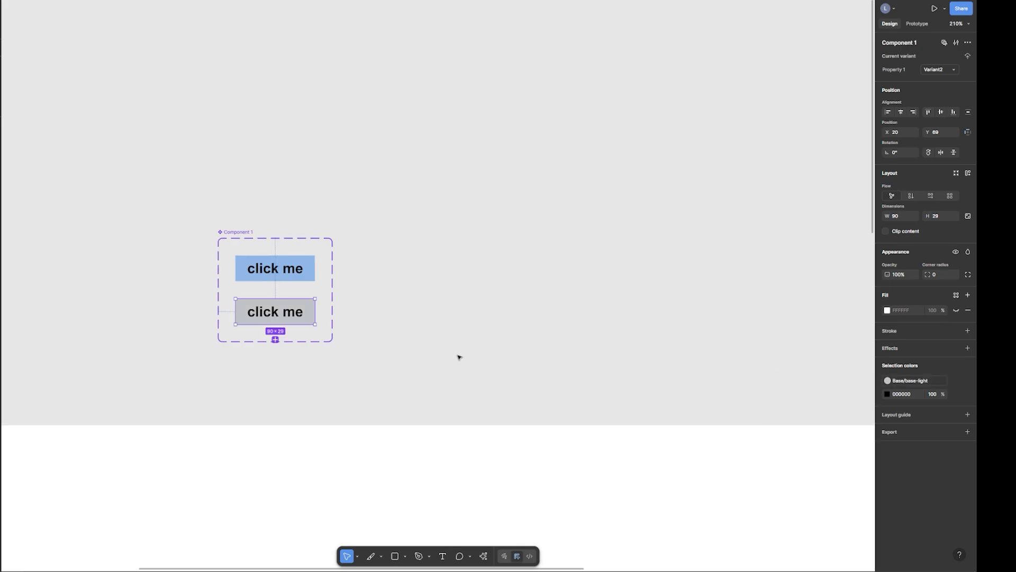
{"action": "double_click", "coordinate": [294, 316]}
{"action": "left_click", "coordinate": [957, 368]}
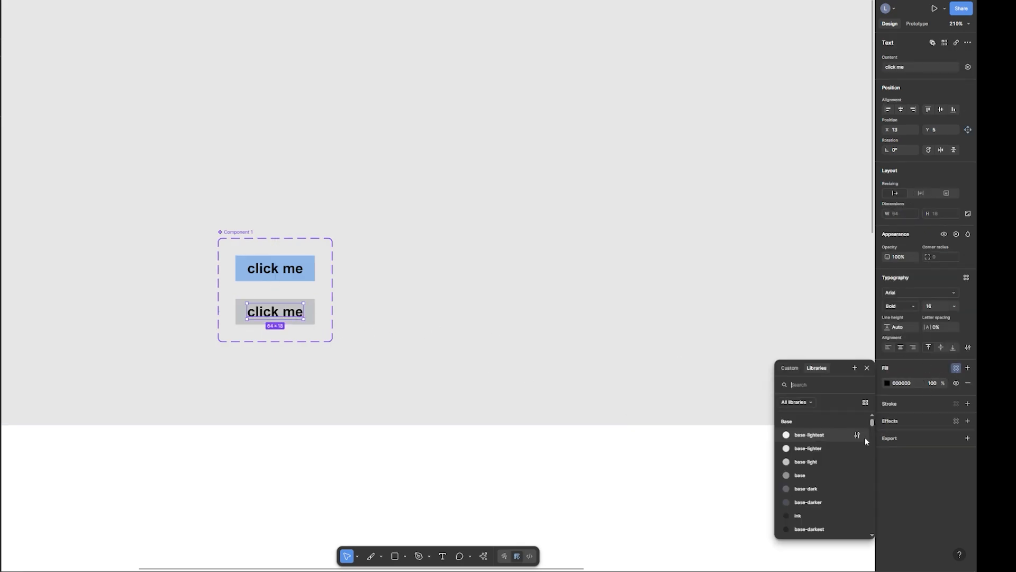
{"action": "left_click", "coordinate": [809, 478]}
{"action": "left_click", "coordinate": [462, 323]}
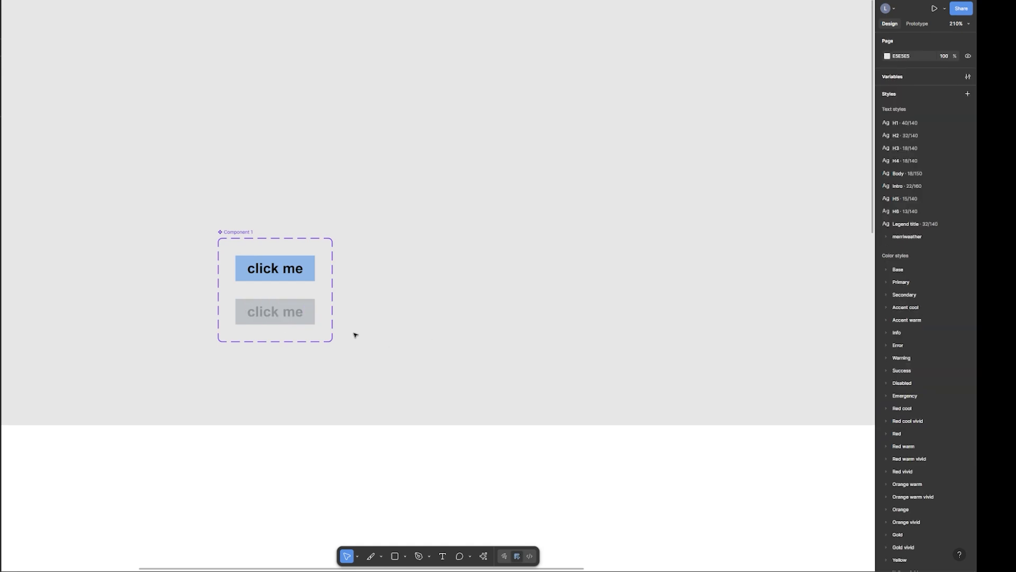
Rename the "click me" component set as "button"
{"action": "left_click_drag", "start_coordinate": [367, 334], "coordinate": [430, 333]}
{"action": "scroll", "coordinate": [361, 316], "scroll_direction": "up", "scroll_amount": 2}
{"action": "left_click_drag", "start_coordinate": [503, 327], "coordinate": [328, 328]}
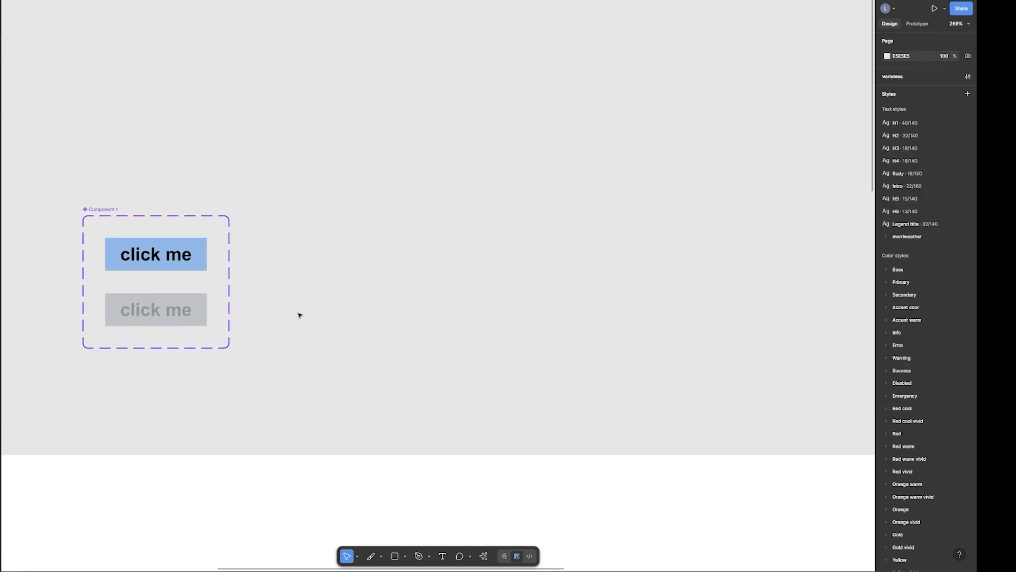
{"action": "left_click", "coordinate": [112, 210]}
{"action": "double_click", "coordinate": [112, 210]}
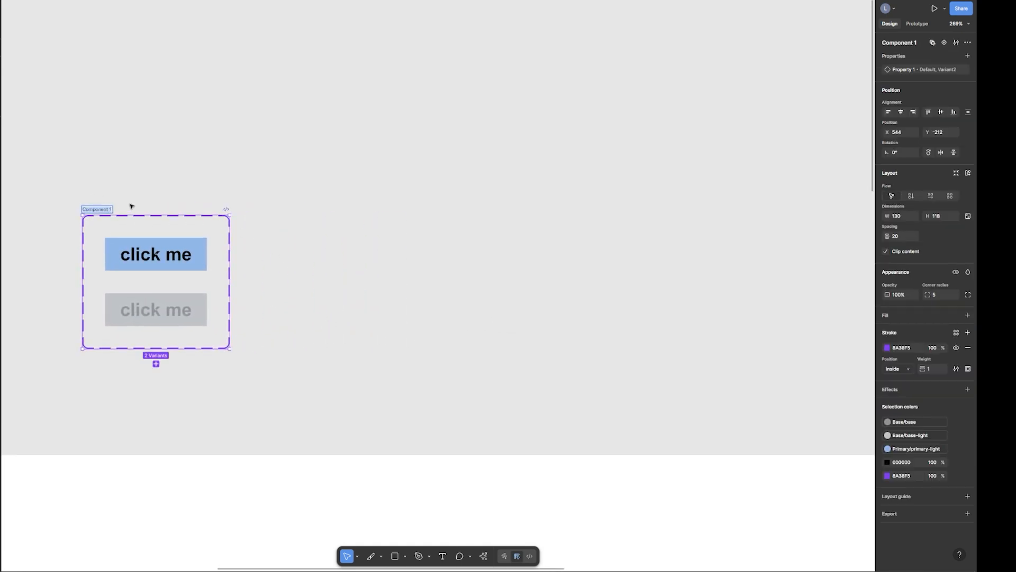
{"action": "type", "text": "button"}
{"action": "key", "text": "Return"}
{"action": "left_click", "coordinate": [419, 280]}
Draw a 24 × 24 square to the right of the button component set and fill it with secondary-light
{"action": "left_click", "coordinate": [395, 556]}
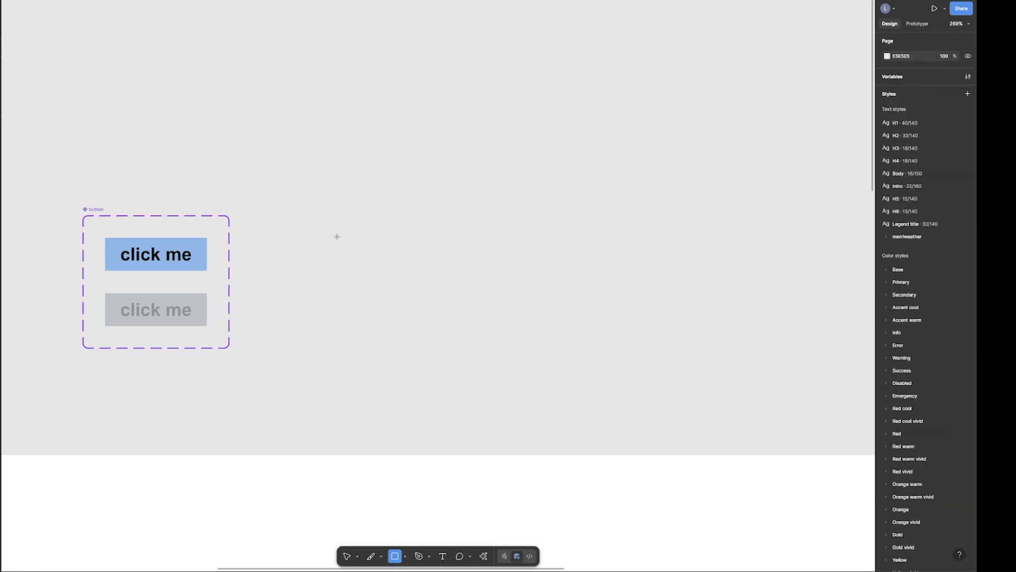
{"action": "mouse_move", "coordinate": [331, 234]}
{"action": "left_mouse_down"}
{"action": "mouse_move", "coordinate": [365, 260]}
{"action": "mouse_move", "coordinate": [342, 260]}
{"action": "left_mouse_up"}
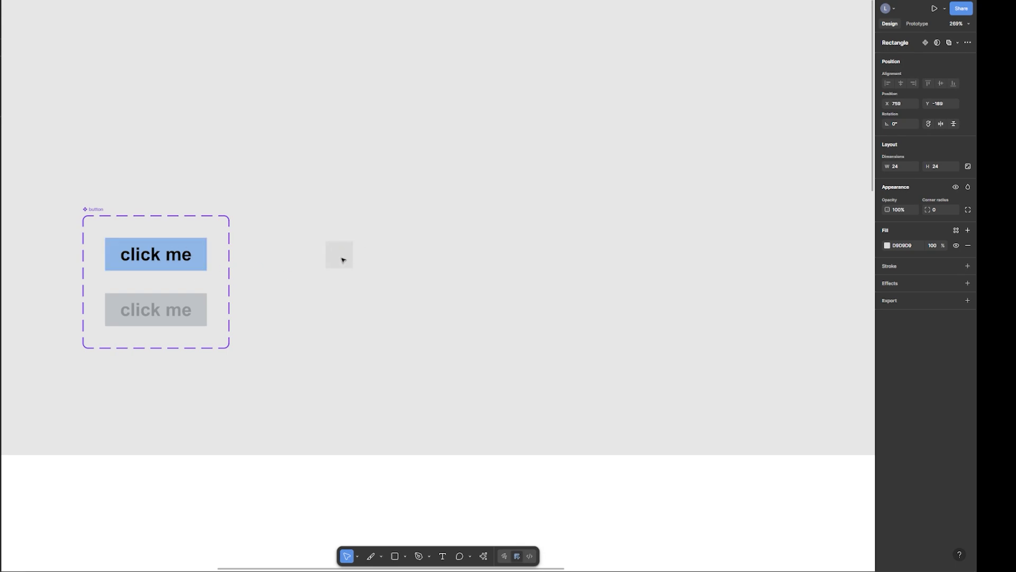
{"action": "left_click", "coordinate": [956, 231]}
{"action": "scroll", "coordinate": [842, 343], "scroll_direction": "down", "scroll_amount": 5}
{"action": "scroll", "coordinate": [818, 339], "scroll_direction": "down", "scroll_amount": 2}
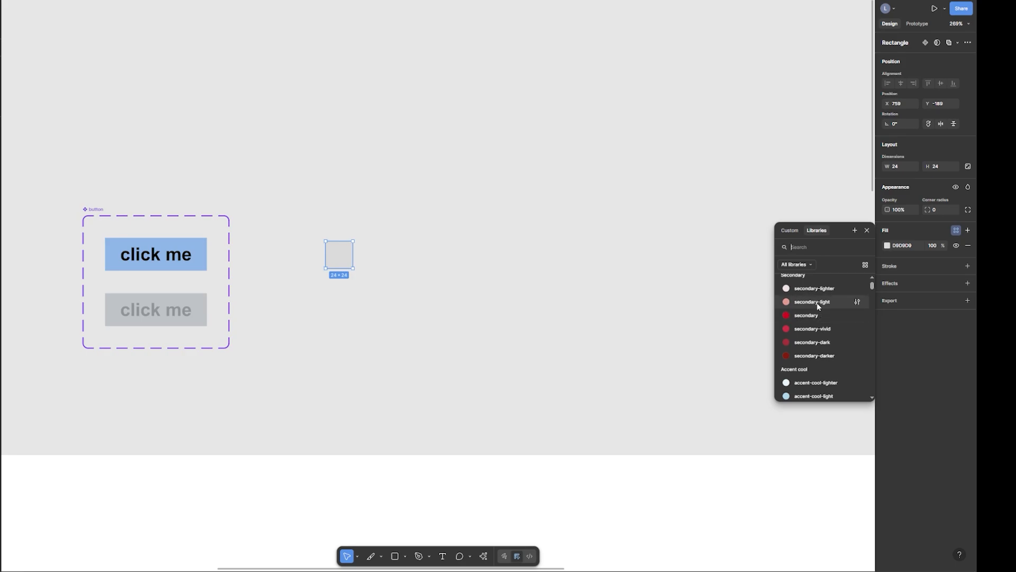
{"action": "left_click", "coordinate": [815, 303]}
{"action": "left_click", "coordinate": [354, 272]}
{"action": "scroll", "coordinate": [343, 249], "scroll_direction": "up", "scroll_amount": 2}
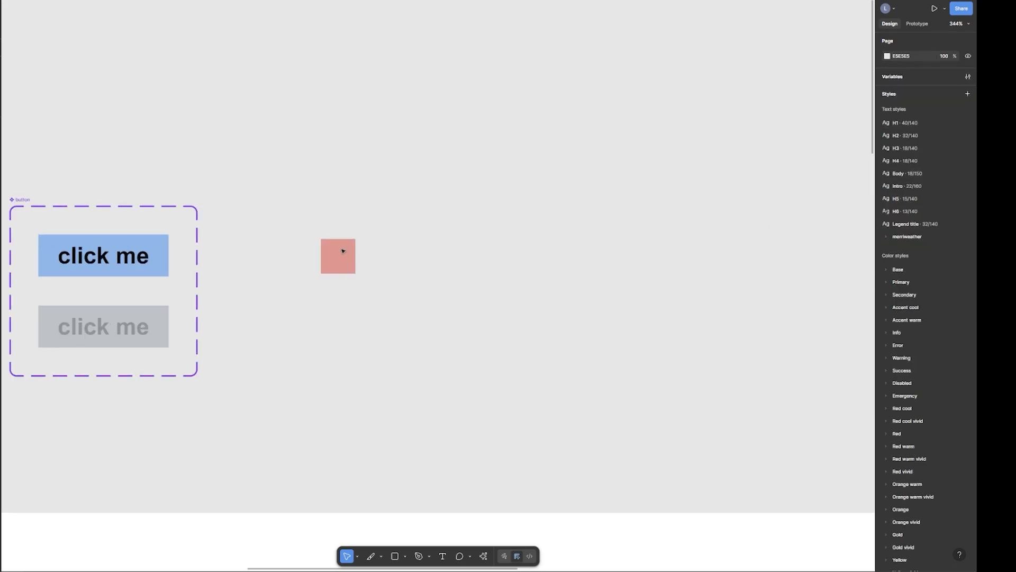
Add a text layer with the letter "L" and centre it on the pink square
{"action": "scroll", "coordinate": [423, 265], "scroll_direction": "left", "scroll_amount": 3}
{"action": "key", "text": "t"}
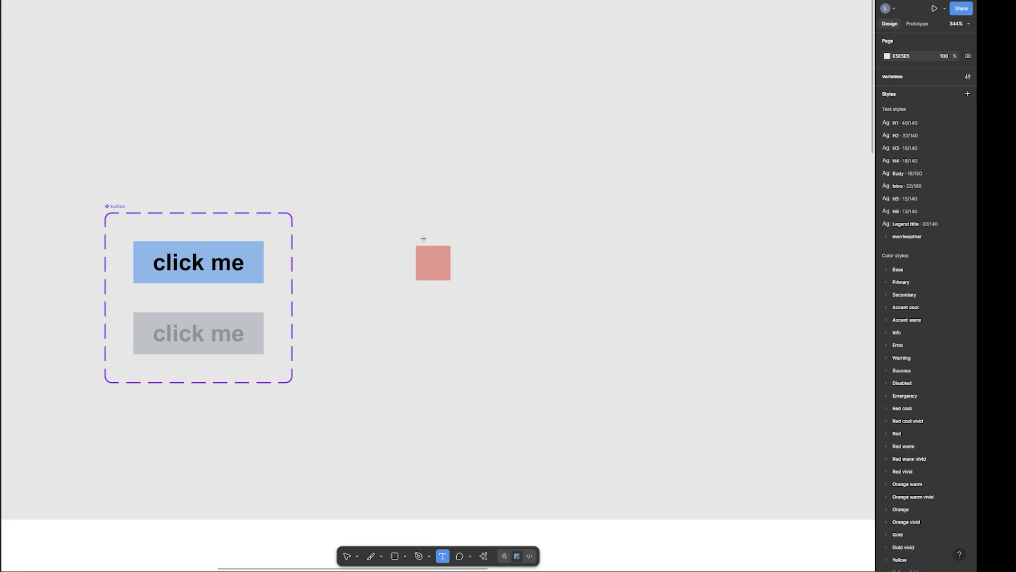
{"action": "left_click", "coordinate": [422, 224]}
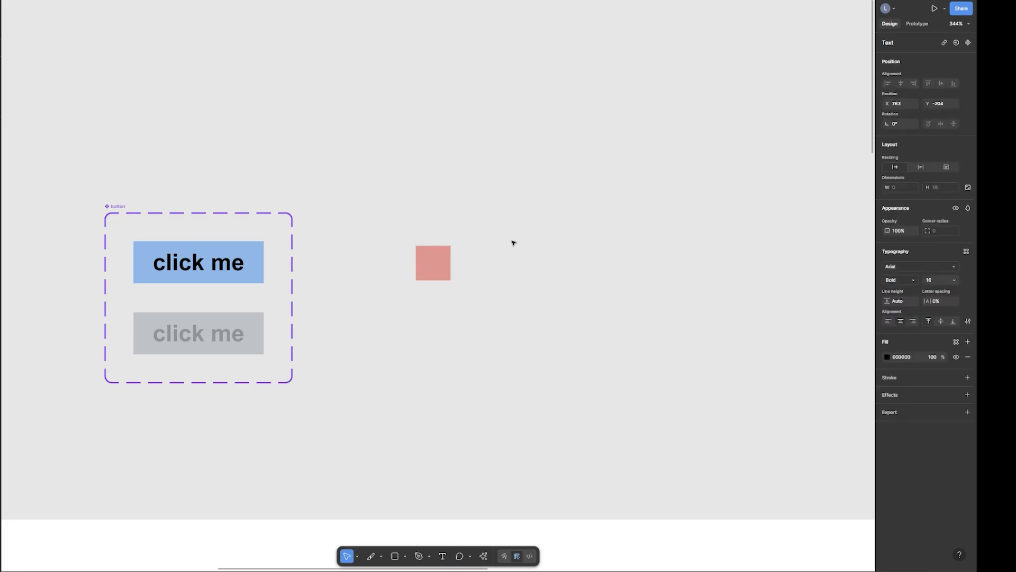
{"action": "type", "text": "LU"}
{"action": "key", "text": "BackSpace"}
{"action": "key", "text": "Escape"}
{"action": "left_click_drag", "start_coordinate": [428, 248], "coordinate": [439, 276]}
{"action": "left_click", "coordinate": [493, 265]}
Turn the pink square and its "L" into a component and add a second variant
{"action": "left_click_drag", "start_coordinate": [404, 233], "coordinate": [462, 285]}
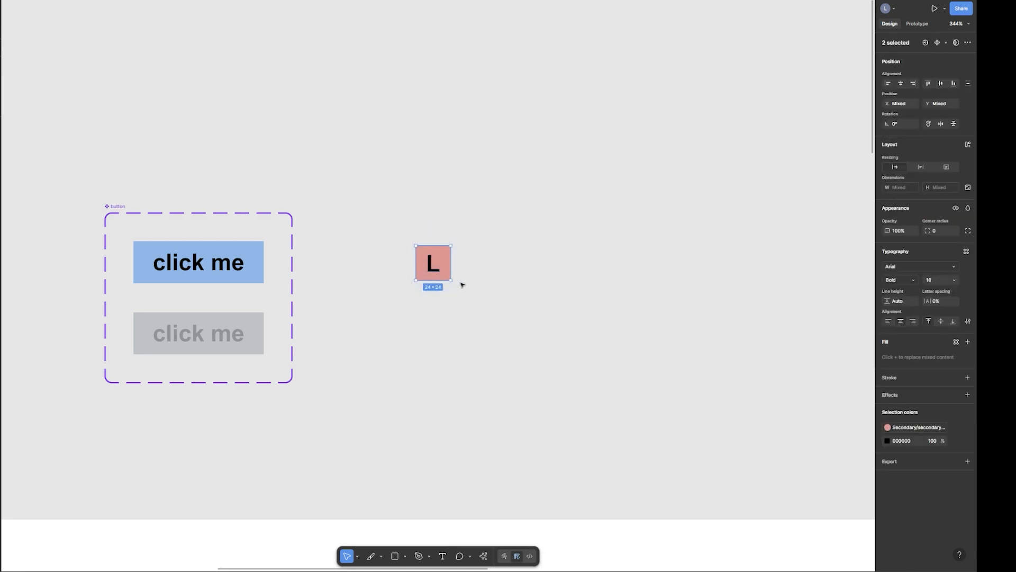
{"action": "right_click", "coordinate": [433, 270]}
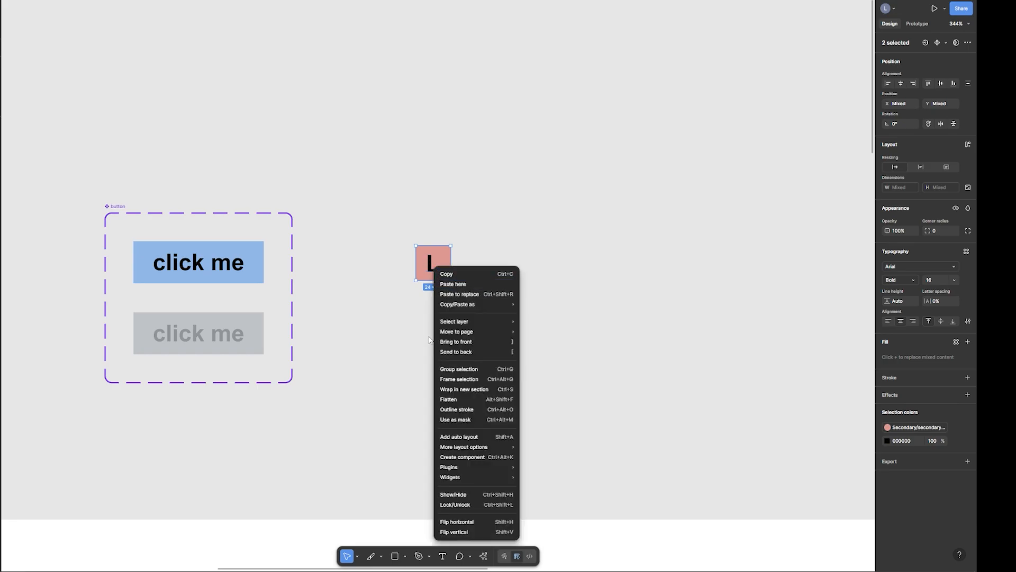
{"action": "left_click", "coordinate": [490, 458]}
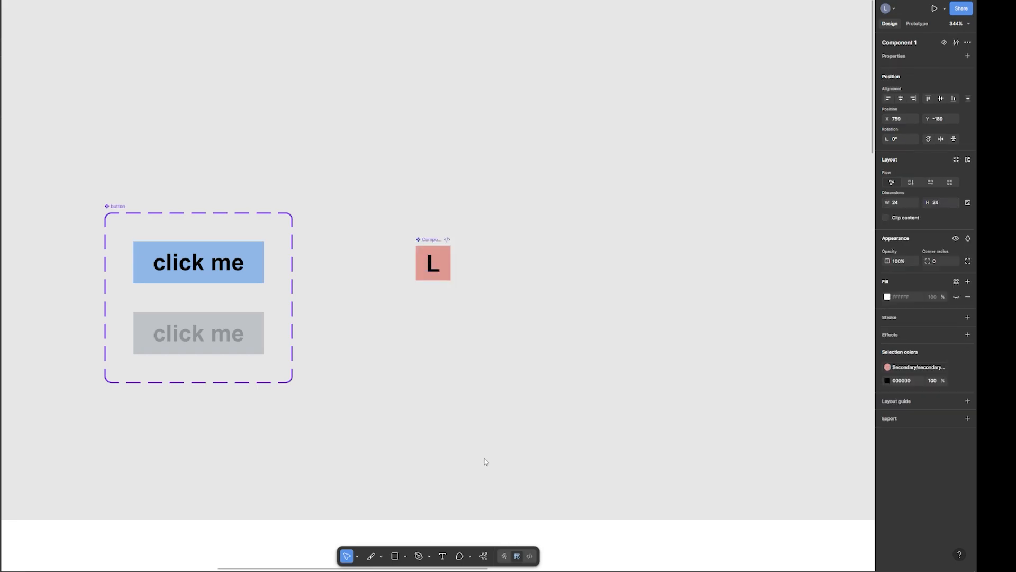
{"action": "left_click", "coordinate": [944, 43]}
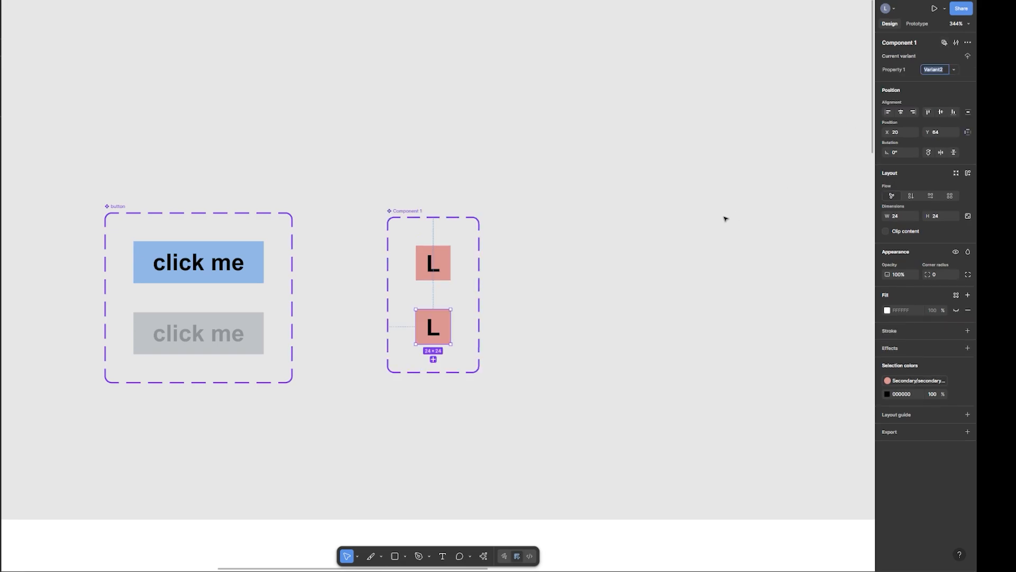
Set the second square variant's background to secondary-lighter and change its letter to "U"
{"action": "left_click", "coordinate": [909, 382]}
{"action": "left_click", "coordinate": [809, 497]}
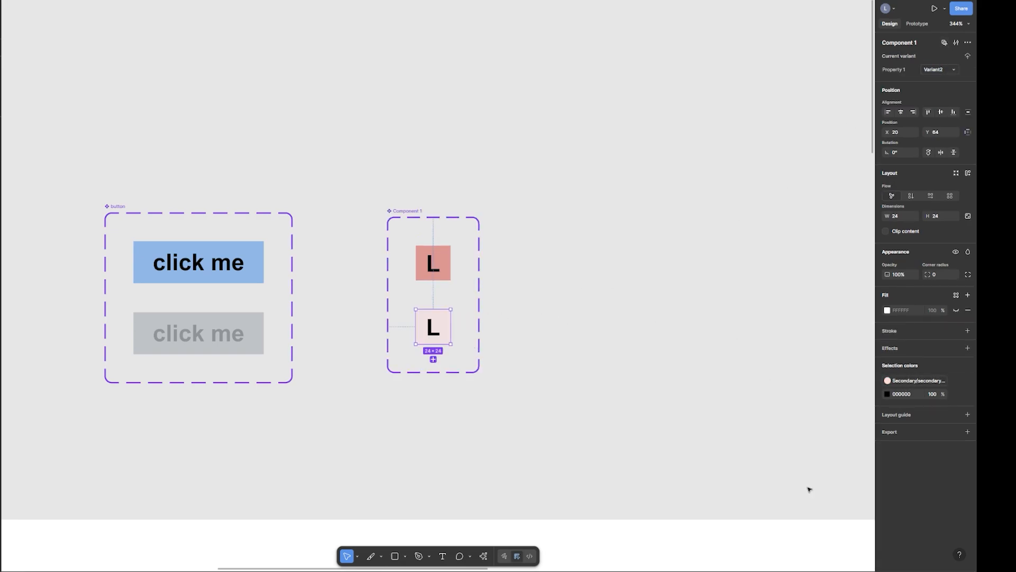
{"action": "double_click", "coordinate": [431, 332]}
{"action": "double_click", "coordinate": [431, 333]}
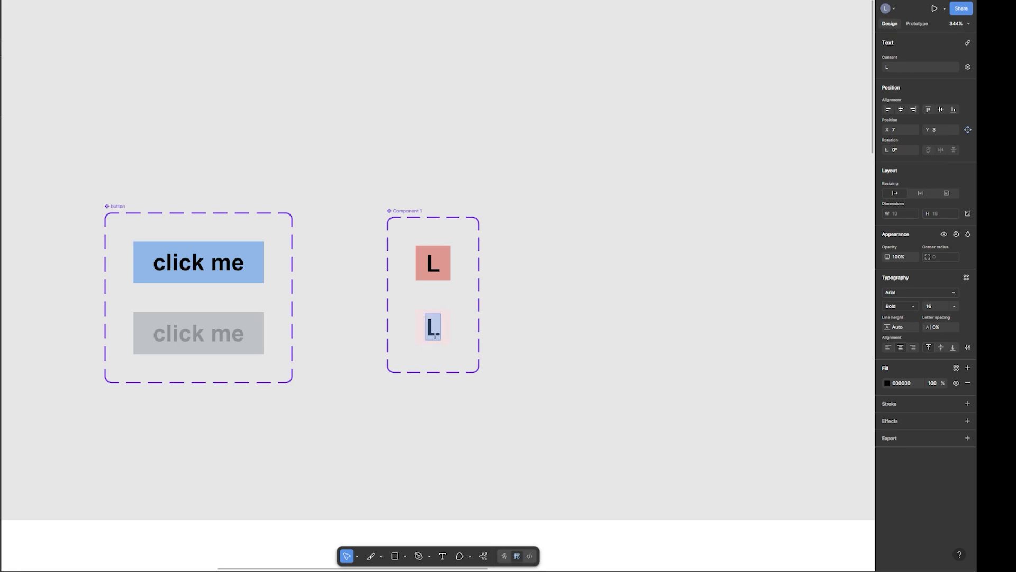
{"action": "type", "text": "U"}
{"action": "key", "text": "Escape"}
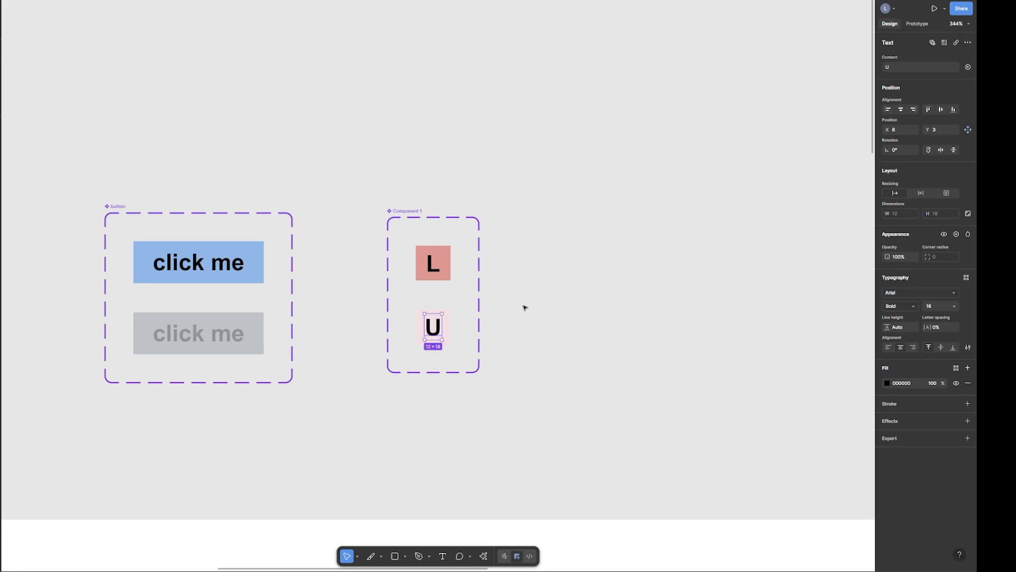
{"action": "left_click", "coordinate": [467, 282]}
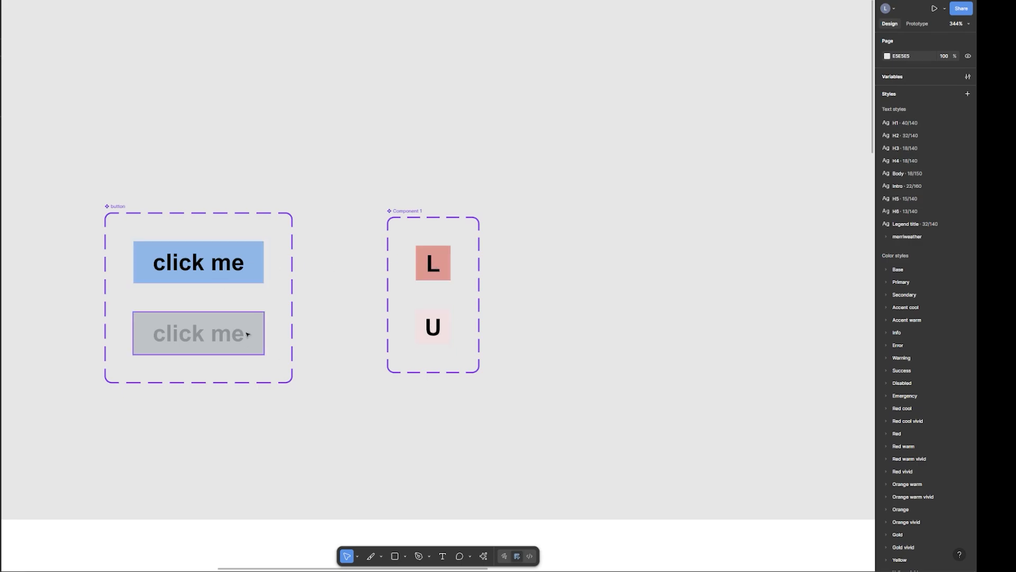
Rename the L/U component set as "toggle"
{"action": "scroll", "coordinate": [563, 291], "scroll_direction": "left", "scroll_amount": 1}
{"action": "scroll", "coordinate": [562, 291], "scroll_direction": "left", "scroll_amount": 1}
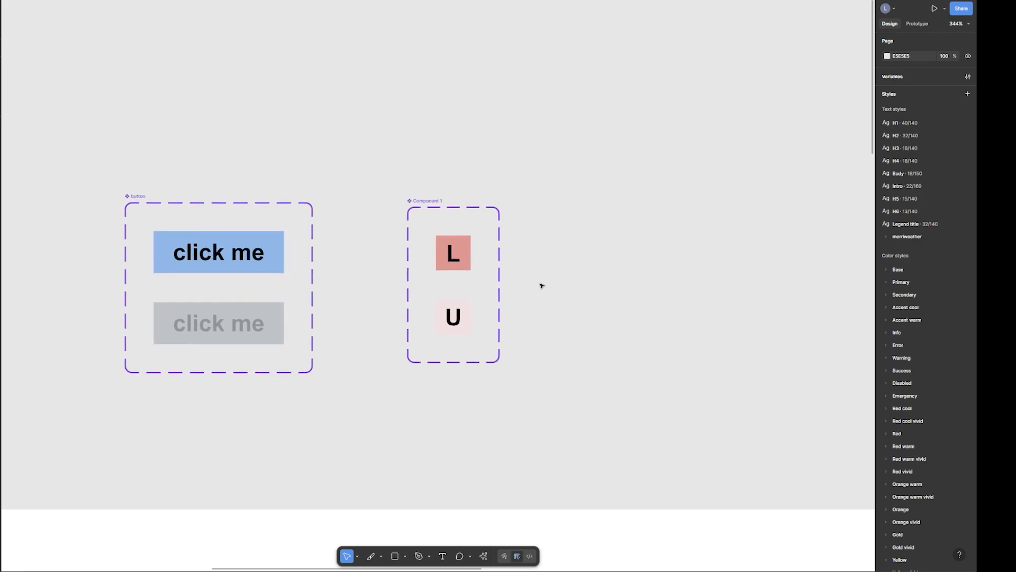
{"action": "left_click", "coordinate": [432, 200]}
{"action": "type", "text": "toggle"}
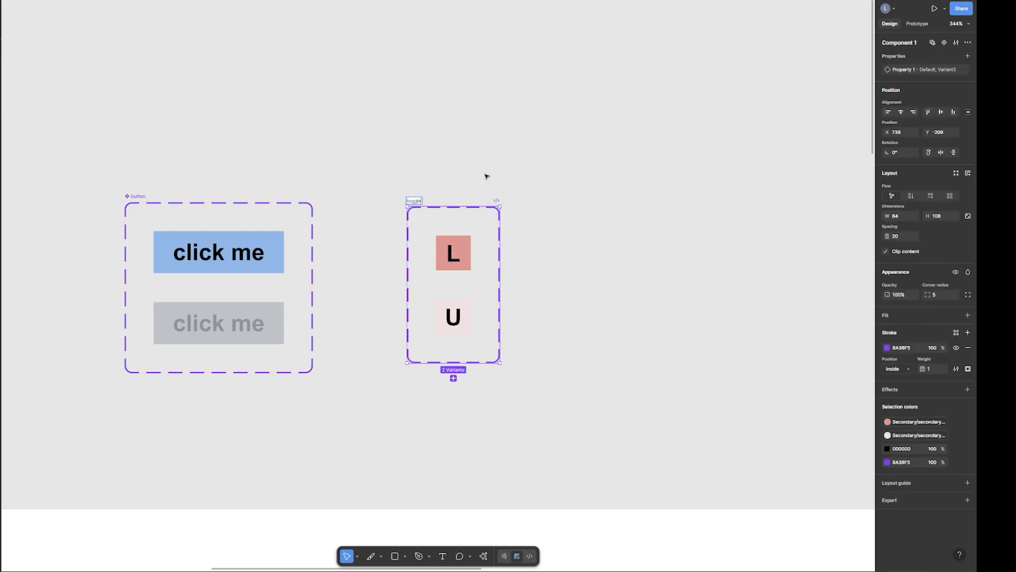
{"action": "key", "text": "Return"}
{"action": "left_click", "coordinate": [542, 347]}
{"action": "scroll", "coordinate": [543, 334], "scroll_direction": "down", "scroll_amount": 5}
{"action": "scroll", "coordinate": [544, 333], "scroll_direction": "left", "scroll_amount": 2}
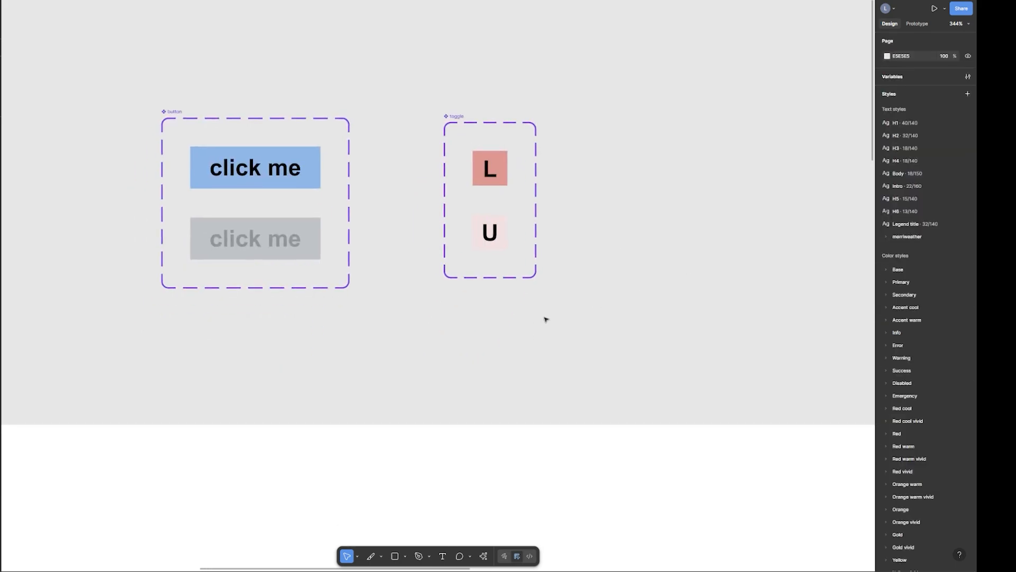
Place an instance of the blue "click me" button and an instance of the "L" toggle beside it in the white frame
{"action": "scroll", "coordinate": [320, 325], "scroll_direction": "down", "scroll_amount": 2}
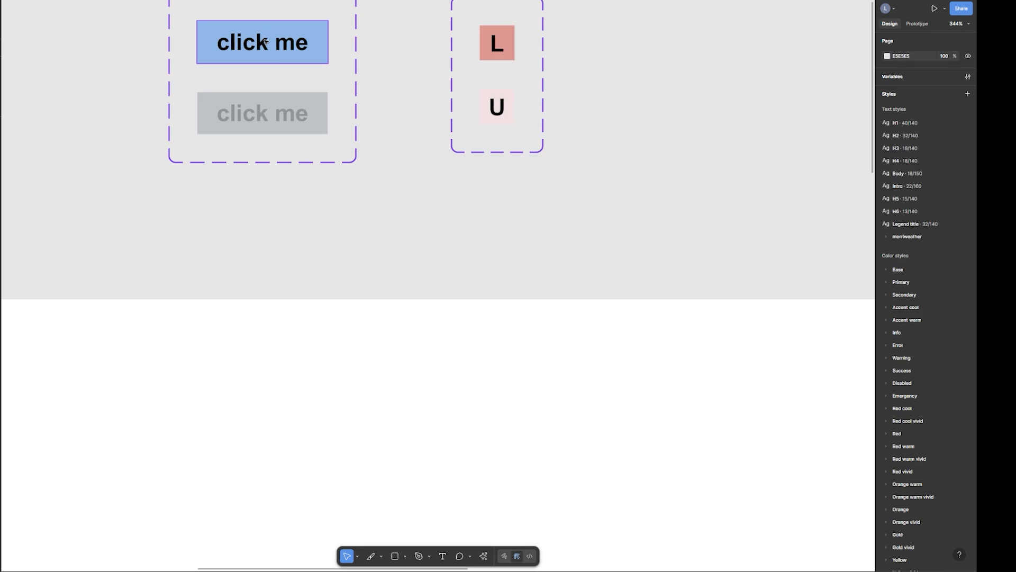
{"action": "left_click_drag", "start_coordinate": [276, 44], "coordinate": [307, 395]}
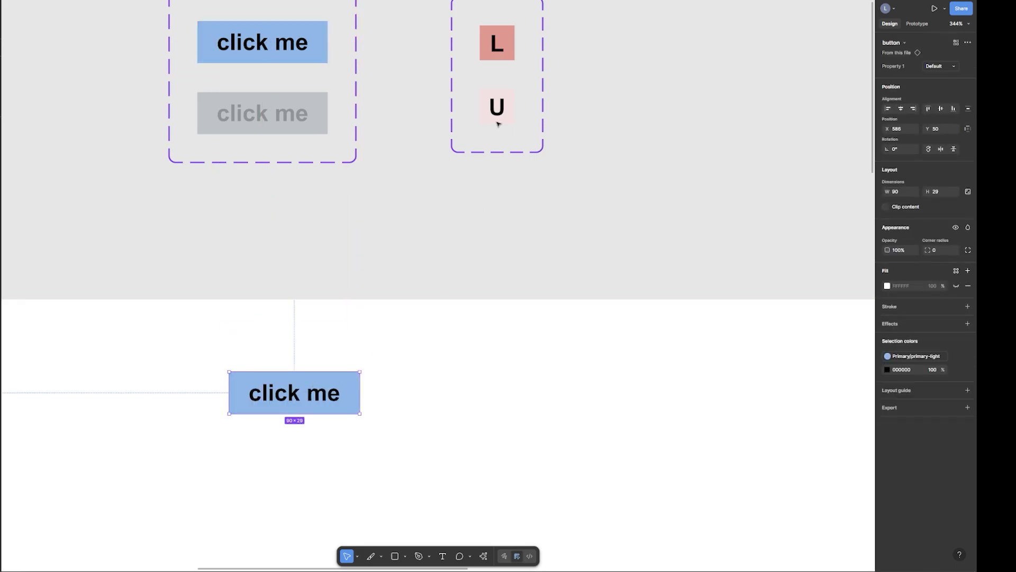
{"action": "left_click_drag", "start_coordinate": [497, 43], "coordinate": [405, 387]}
{"action": "left_click", "coordinate": [405, 241]}
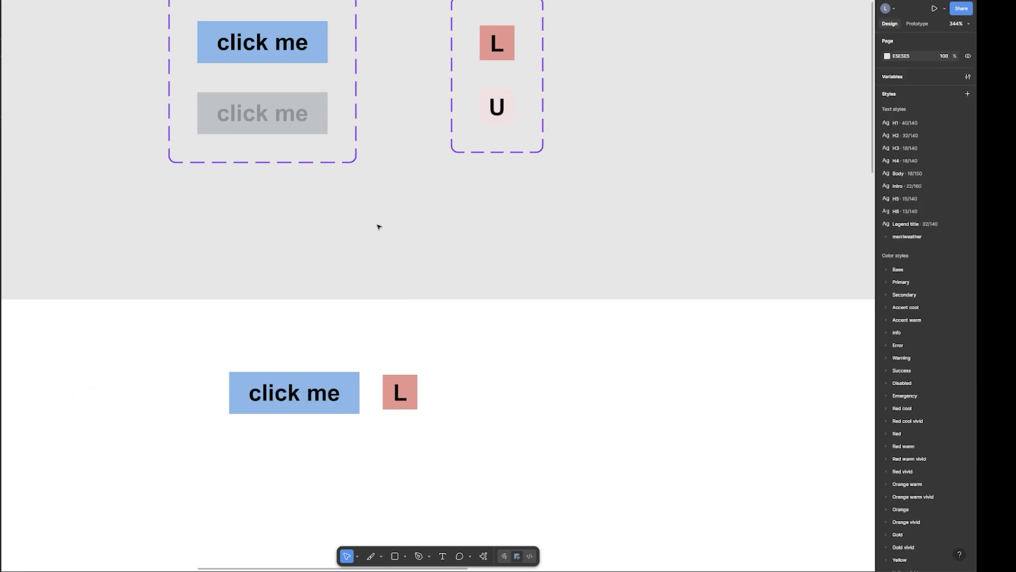
Rename the button set's variant property to "State", with "active" for the blue variant and "inactive" for the grey one
{"action": "left_click_drag", "start_coordinate": [378, 227], "coordinate": [413, 266]}
{"action": "left_click", "coordinate": [348, 68]}
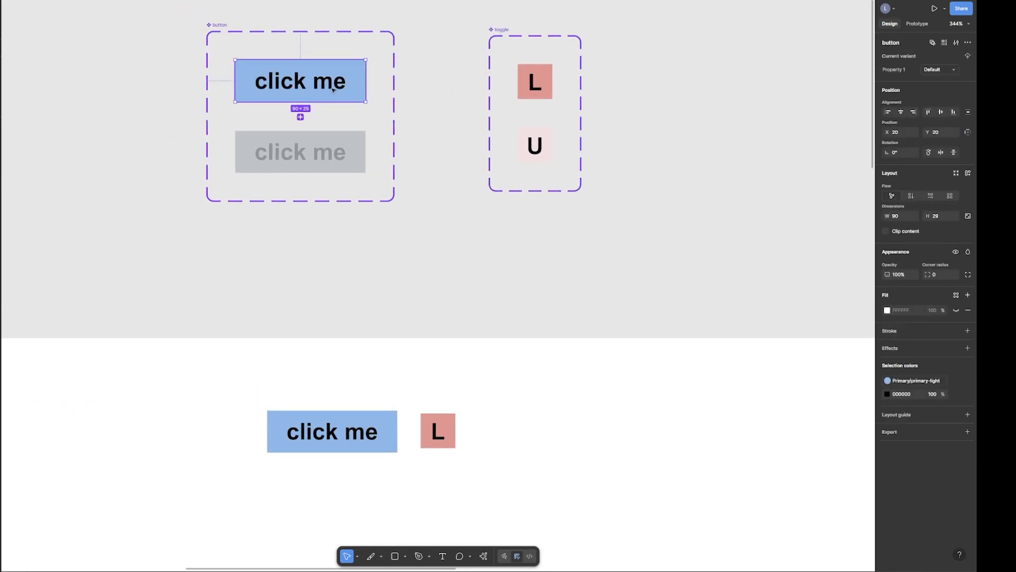
{"action": "left_click_drag", "start_coordinate": [340, 83], "coordinate": [376, 119]}
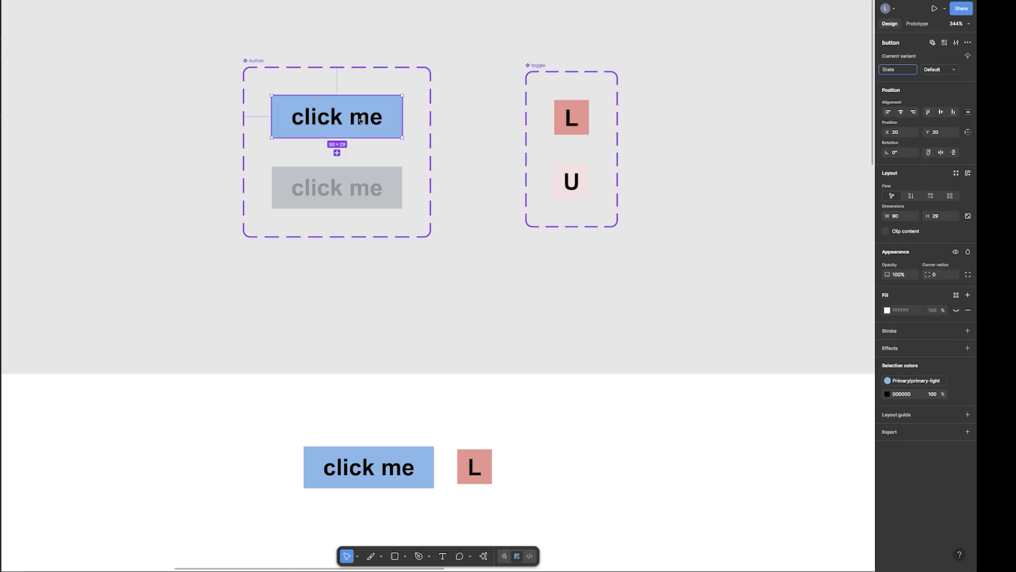
{"action": "left_click", "coordinate": [912, 80]}
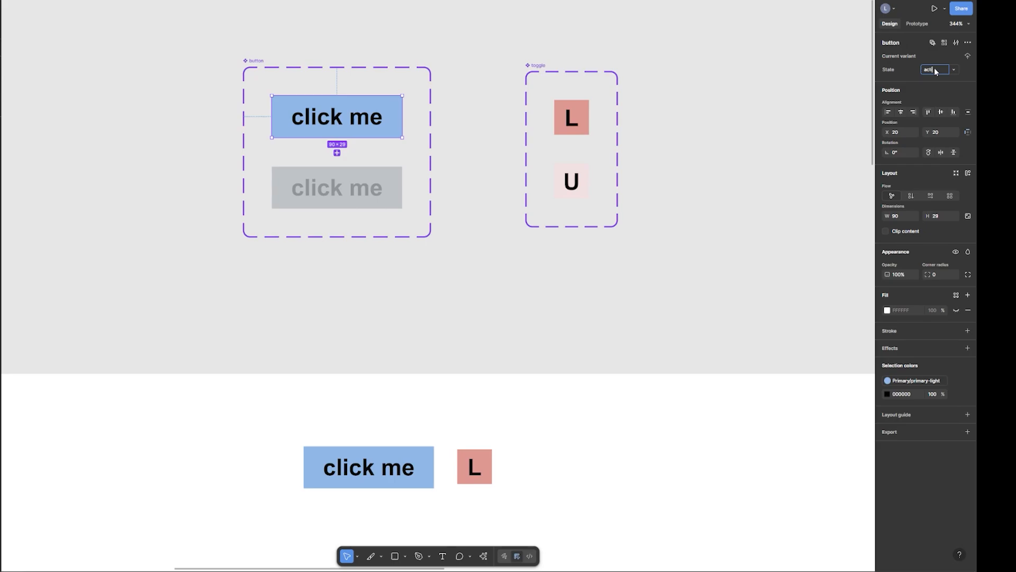
{"action": "key", "text": "Return"}
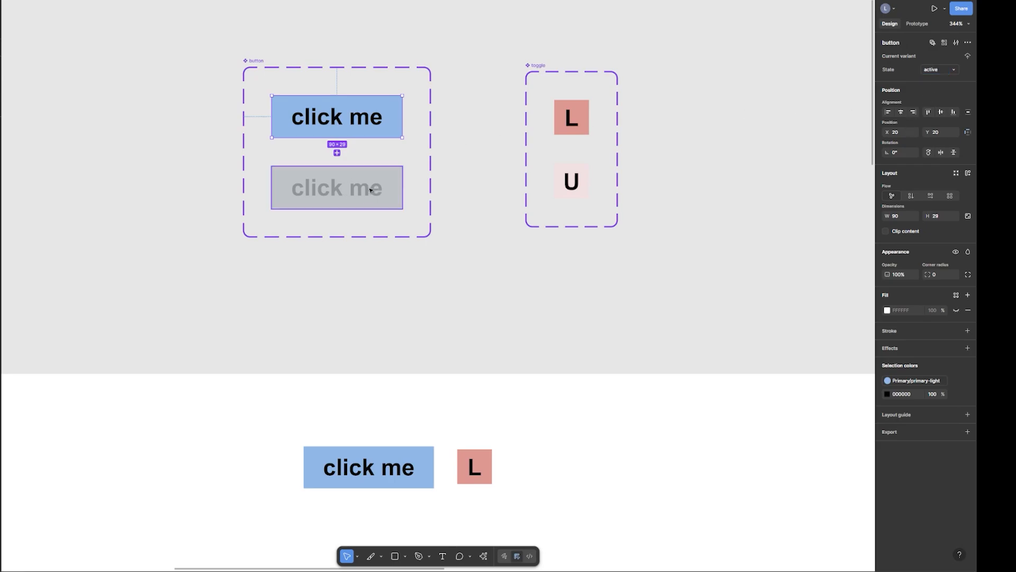
{"action": "left_click", "coordinate": [352, 183]}
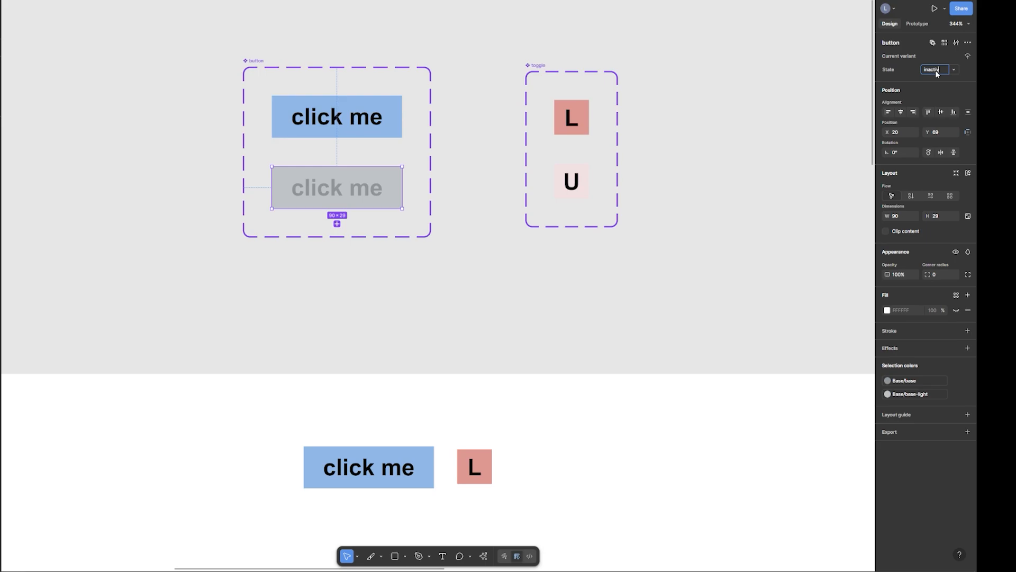
Rename the property values of the toggle's variants, using "unlock" for the "U" variant
{"action": "left_click", "coordinate": [571, 123]}
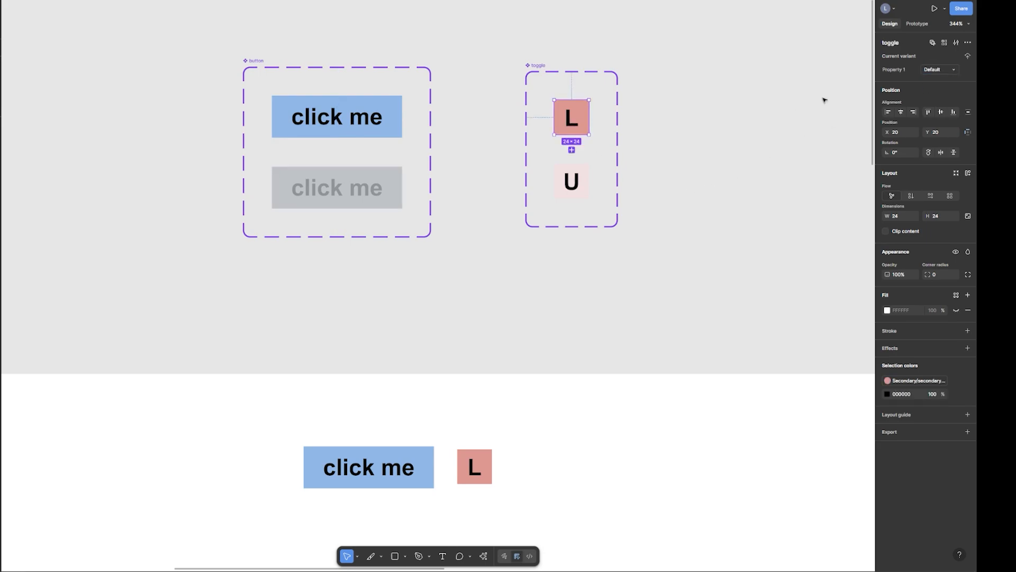
{"action": "left_click", "coordinate": [930, 70]}
{"action": "left_click", "coordinate": [681, 210]}
{"action": "left_click", "coordinate": [584, 185]}
{"action": "left_click", "coordinate": [934, 71]}
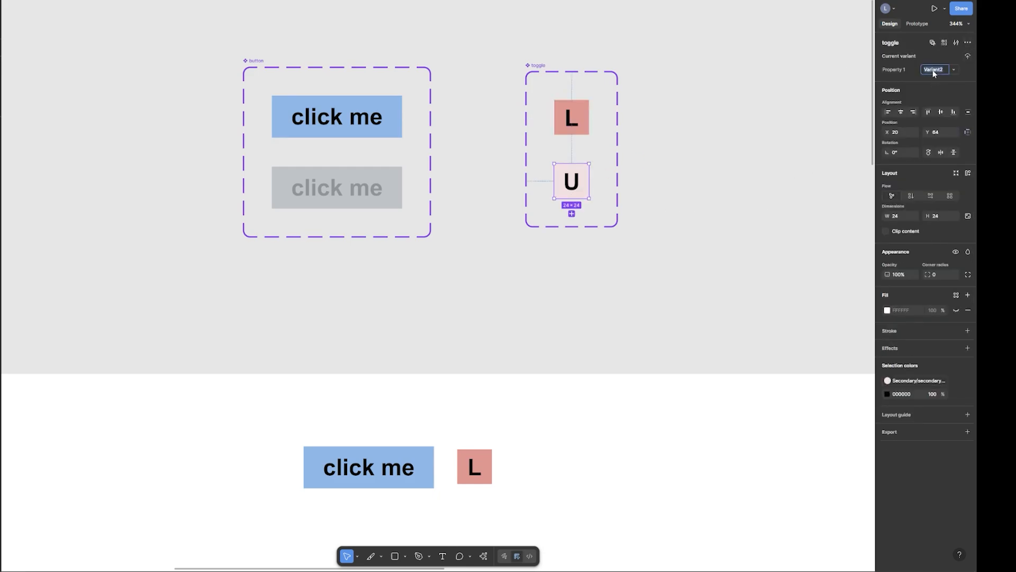
{"action": "type", "text": "unlock"}
{"action": "key", "text": "Return"}
{"action": "left_click", "coordinate": [679, 182]}
Create a string variable named "Foo" in the local variables
{"action": "scroll", "coordinate": [508, 267], "scroll_direction": "down", "scroll_amount": 2}
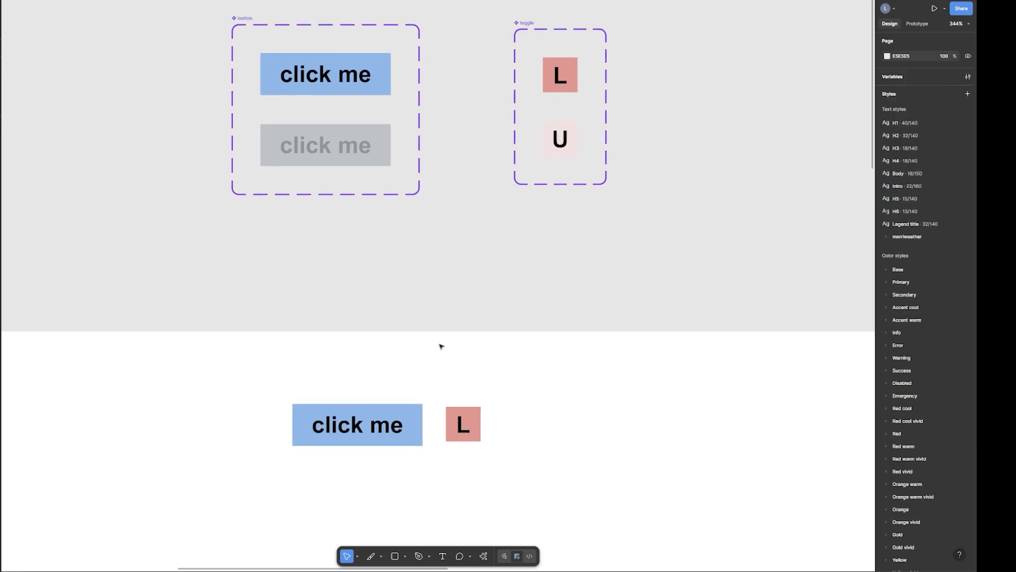
{"action": "scroll", "coordinate": [667, 243], "scroll_direction": "up", "scroll_amount": 2}
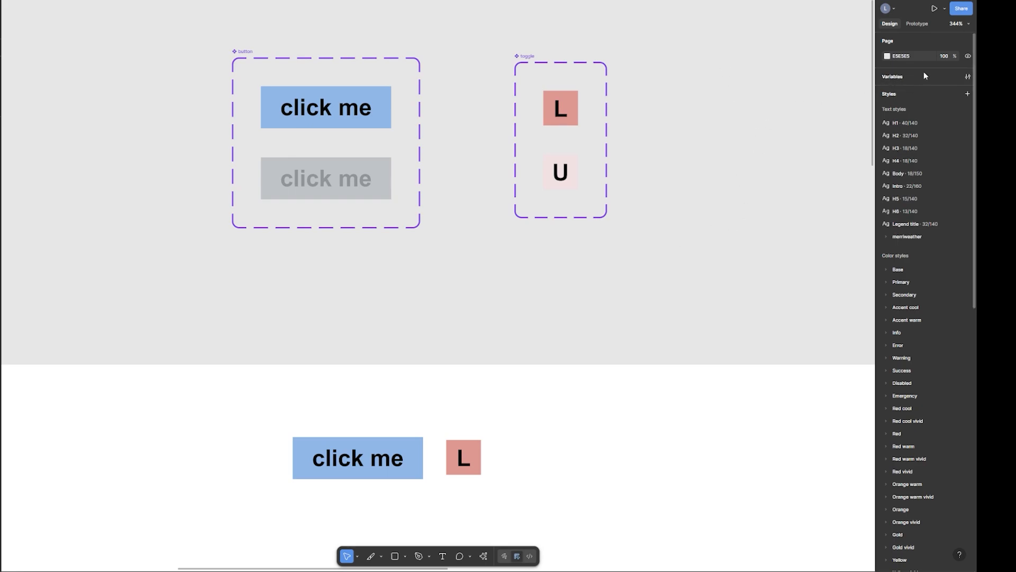
{"action": "left_click", "coordinate": [968, 77]}
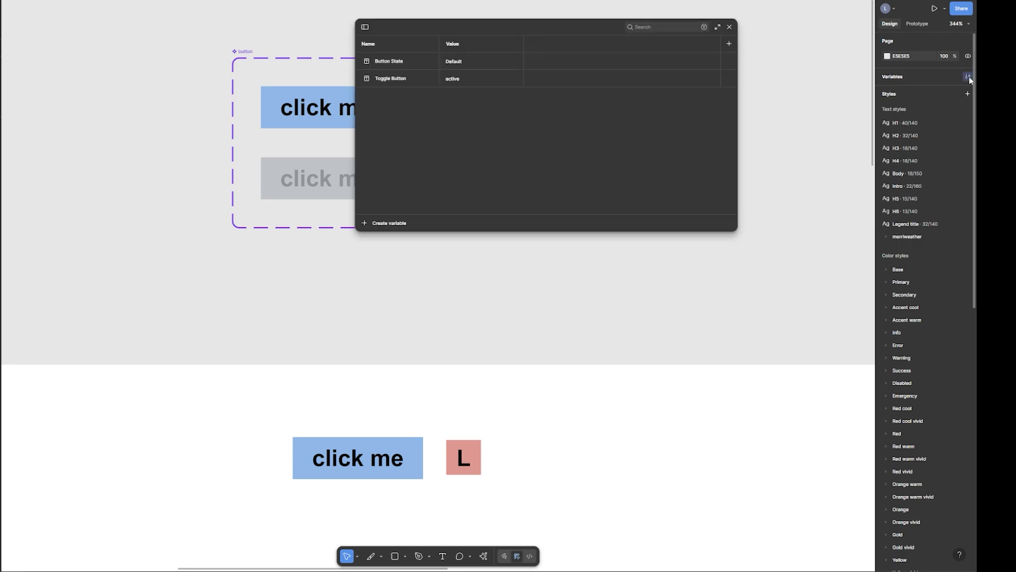
{"action": "left_click", "coordinate": [387, 224]}
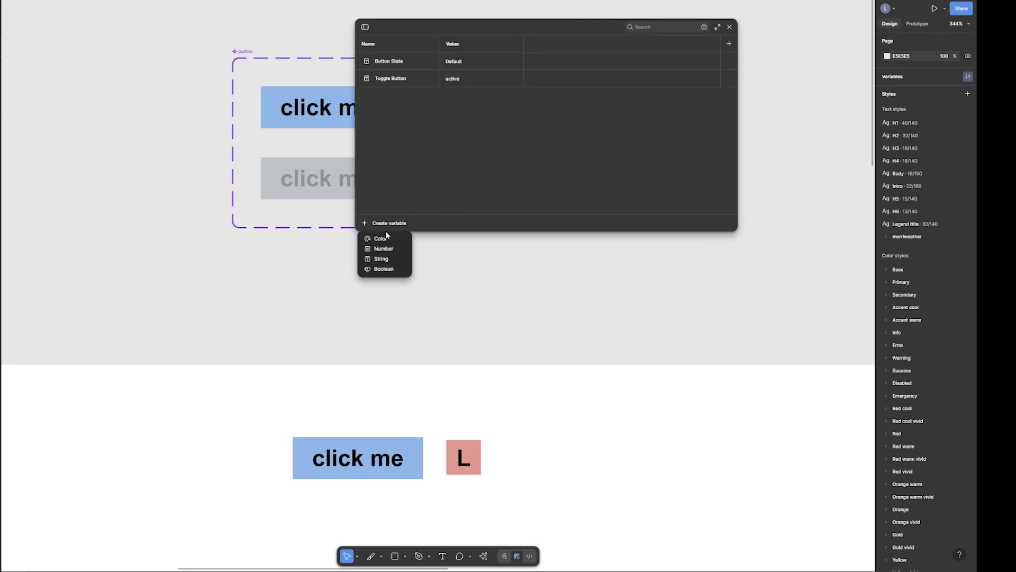
{"action": "left_click", "coordinate": [381, 259]}
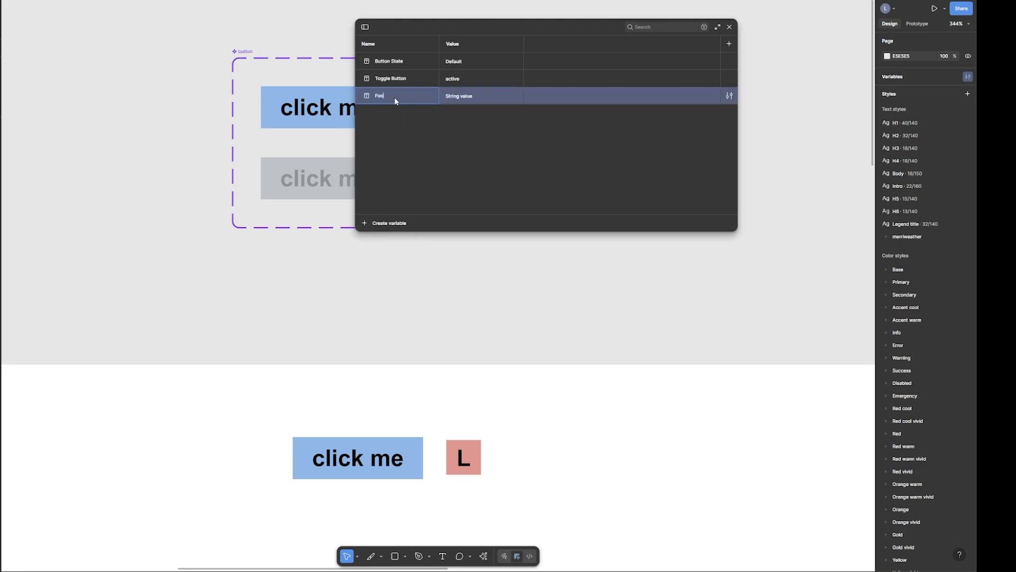
{"action": "left_click", "coordinate": [474, 144]}
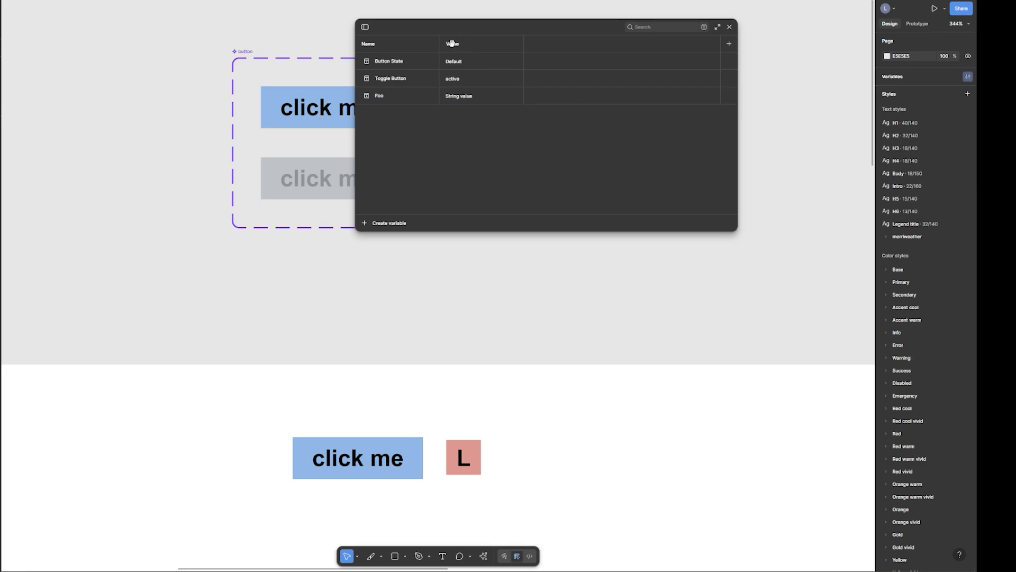
Move the variables window clear of the toggle set and set Foo's value to "active"
{"action": "left_click", "coordinate": [463, 96]}
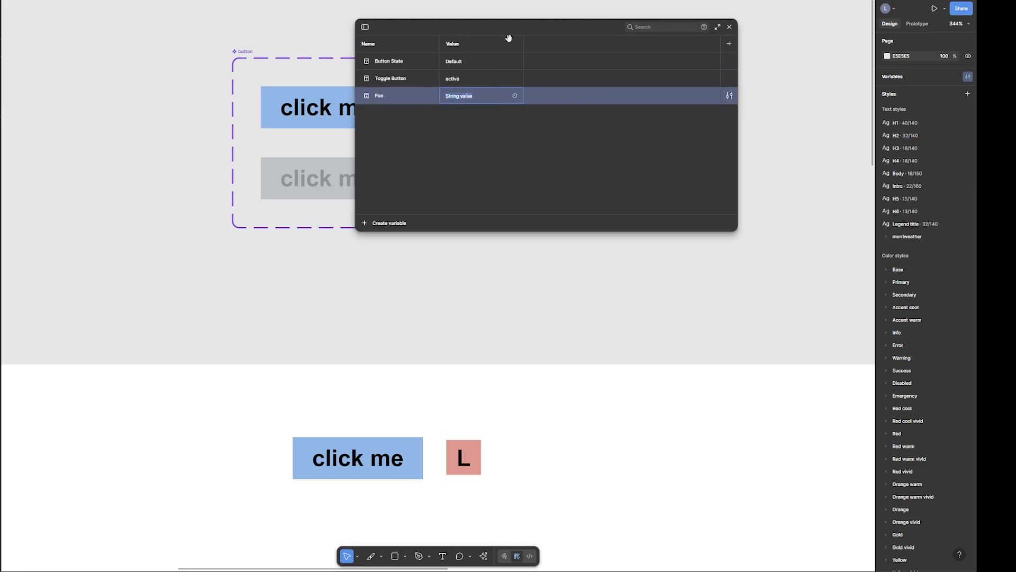
{"action": "left_click_drag", "start_coordinate": [516, 29], "coordinate": [605, 65]}
{"action": "double_click", "coordinate": [560, 133]}
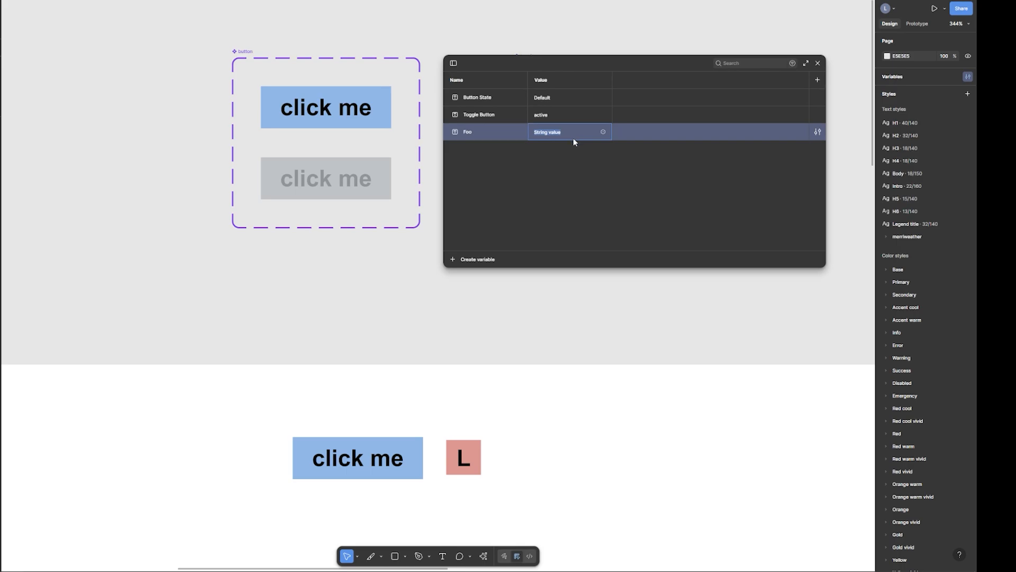
{"action": "type", "text": "active"}
{"action": "key", "text": "Return"}
Set both the blue button variant's State and the Foo variable's value to "name" as a matching example
{"action": "left_click", "coordinate": [380, 102]}
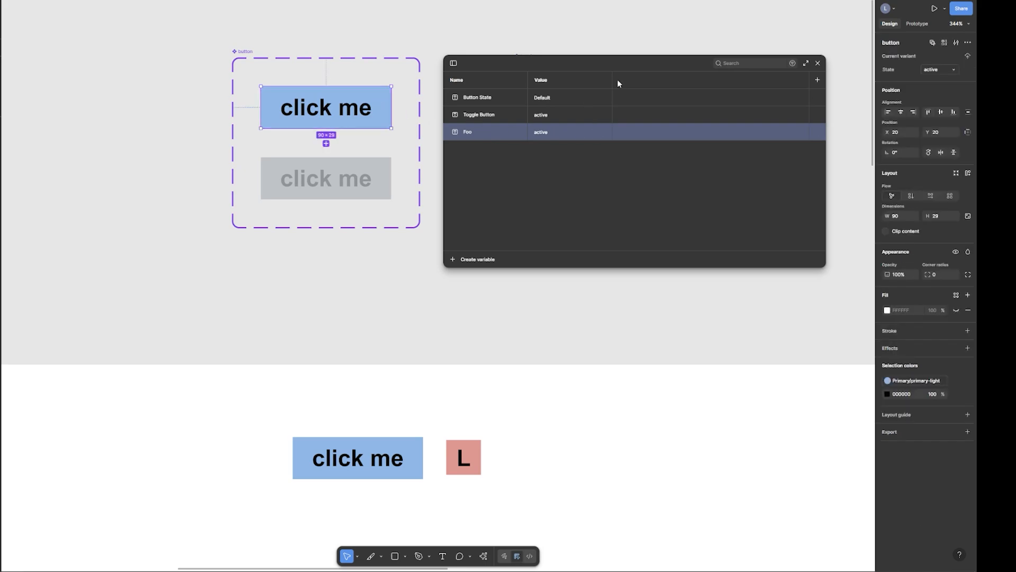
{"action": "double_click", "coordinate": [545, 136]}
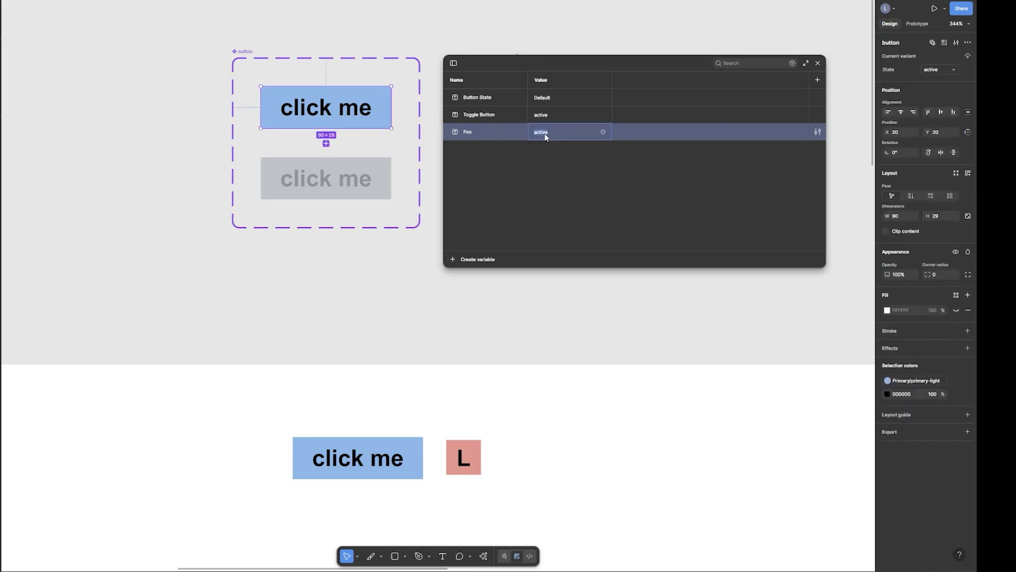
{"action": "left_click", "coordinate": [529, 187]}
{"action": "left_click", "coordinate": [932, 72]}
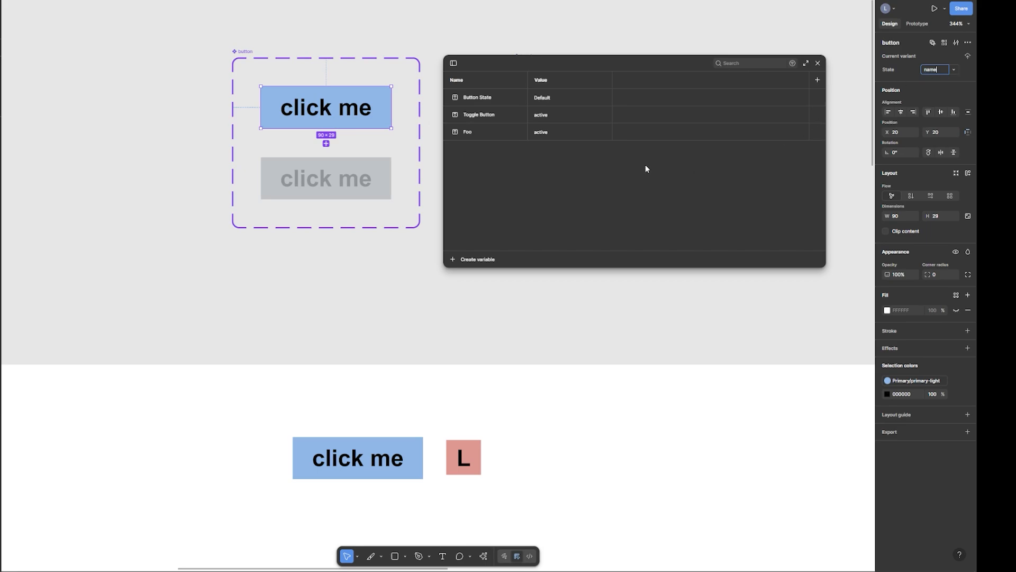
{"action": "double_click", "coordinate": [551, 131]}
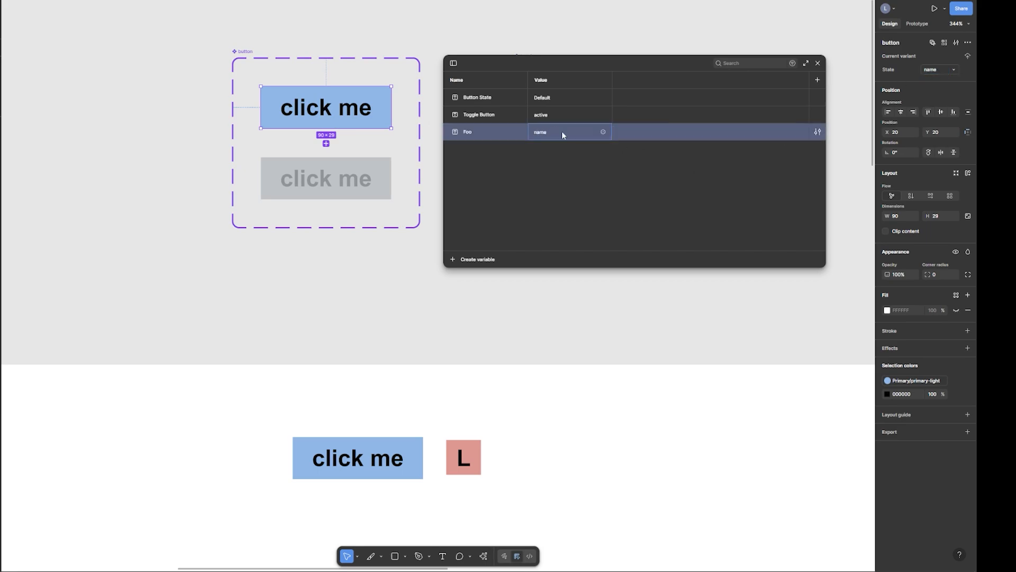
{"action": "key", "text": "Escape"}
Restore the blue button variant's State to "active" and close the variables window
{"action": "left_click", "coordinate": [926, 70]}
{"action": "type", "text": "e"}
{"action": "key", "text": "Return"}
{"action": "left_click", "coordinate": [816, 63]}
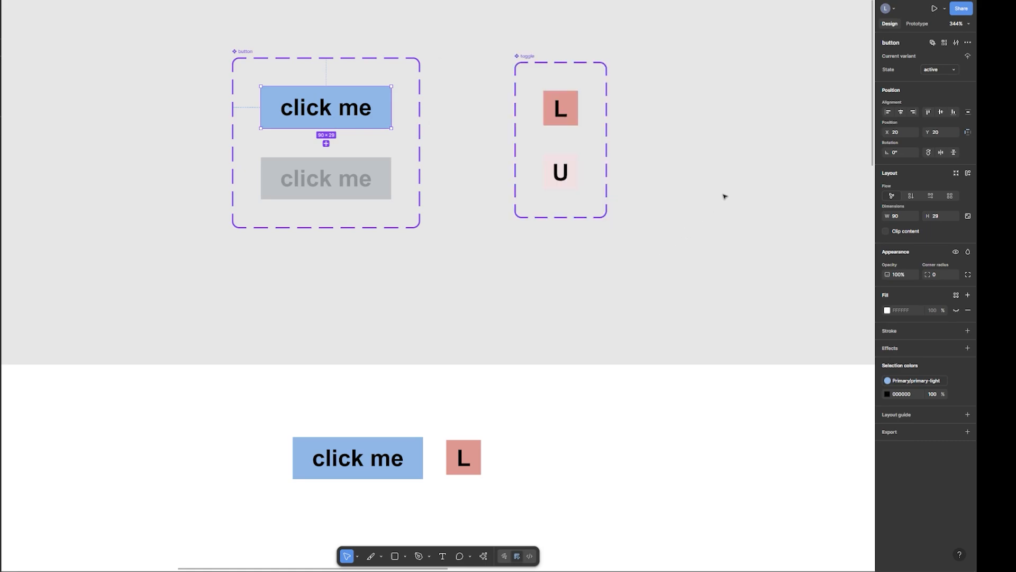
Apply the Foo variable to the State property of the "click me" button instance in the white frame
{"action": "scroll", "coordinate": [631, 247], "scroll_direction": "down", "scroll_amount": 3}
{"action": "left_click", "coordinate": [411, 377]}
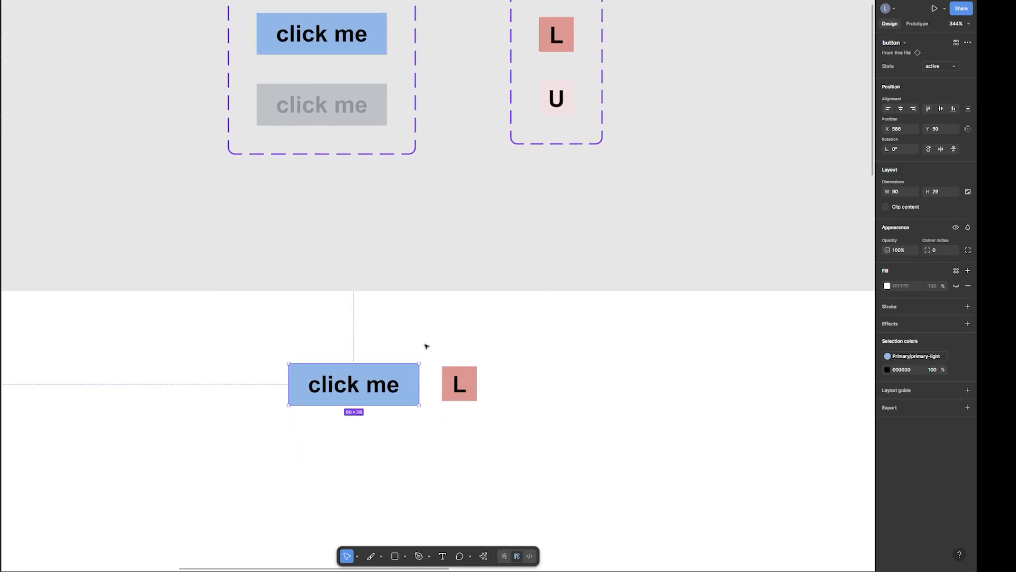
{"action": "scroll", "coordinate": [493, 227], "scroll_direction": "up", "scroll_amount": 2}
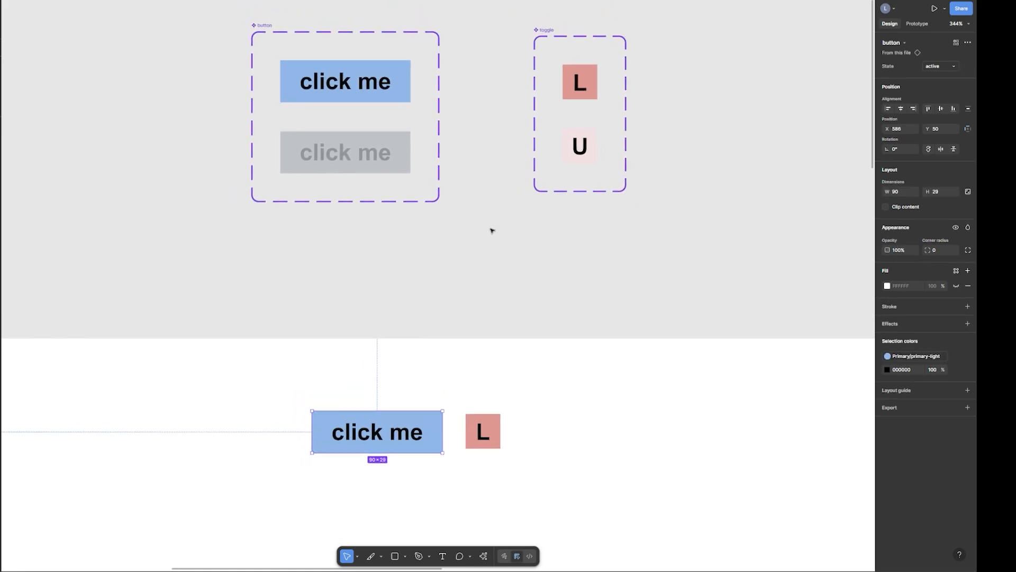
{"action": "left_click", "coordinate": [406, 87]}
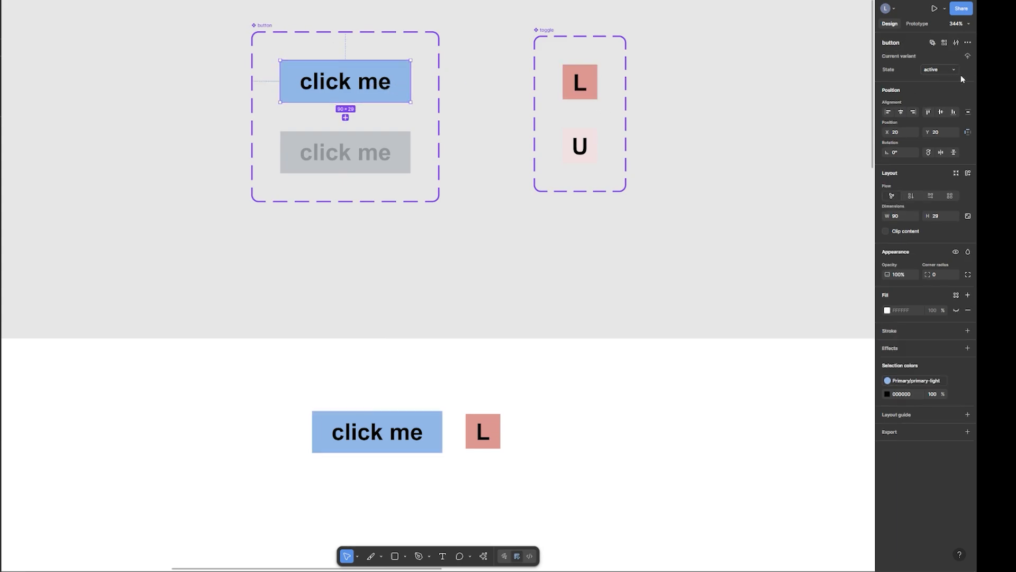
{"action": "scroll", "coordinate": [482, 345], "scroll_direction": "down", "scroll_amount": 3}
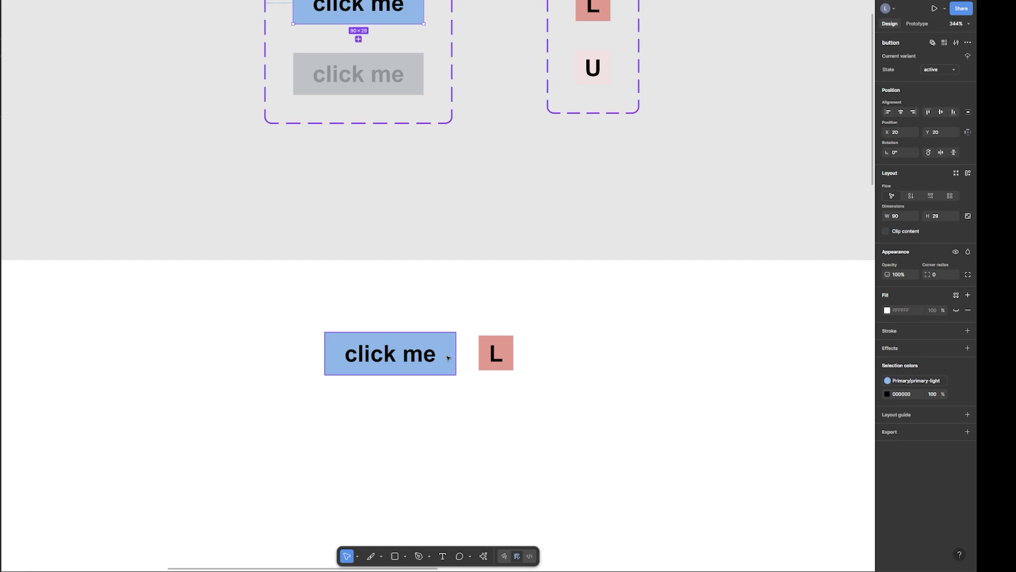
{"action": "scroll", "coordinate": [423, 201], "scroll_direction": "up", "scroll_amount": 2}
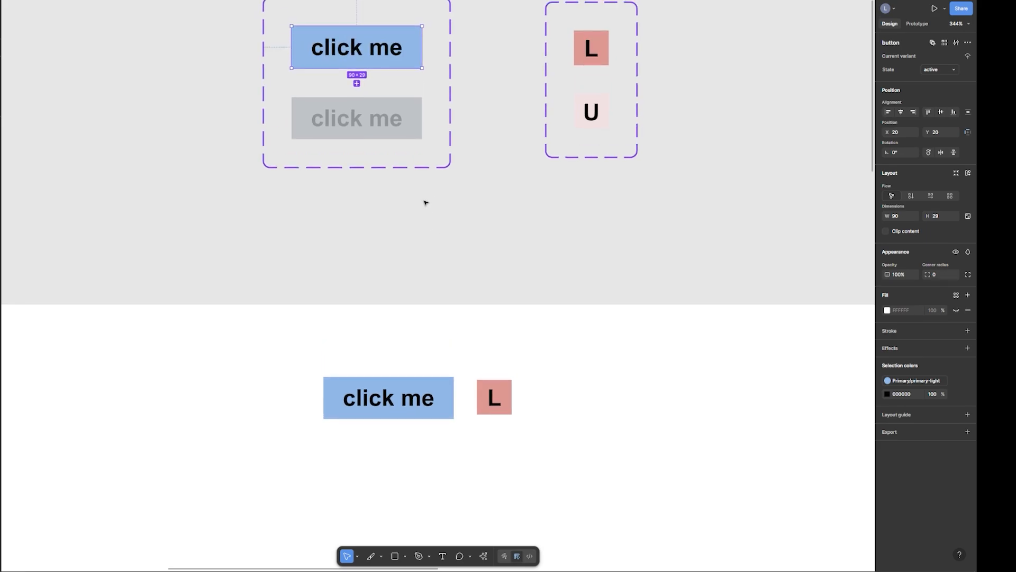
{"action": "left_click", "coordinate": [437, 406]}
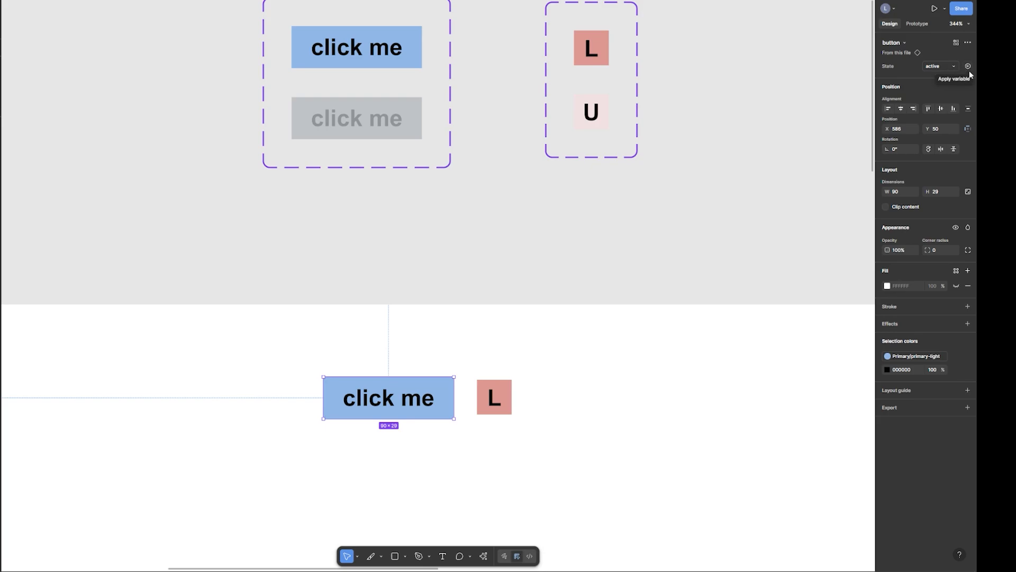
{"action": "left_click", "coordinate": [968, 67]}
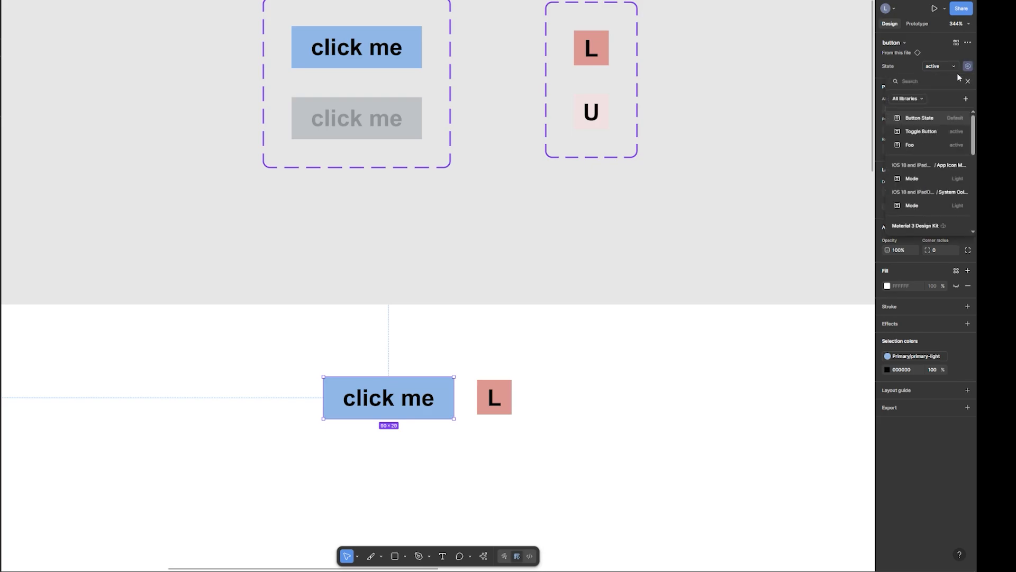
{"action": "left_click", "coordinate": [916, 145]}
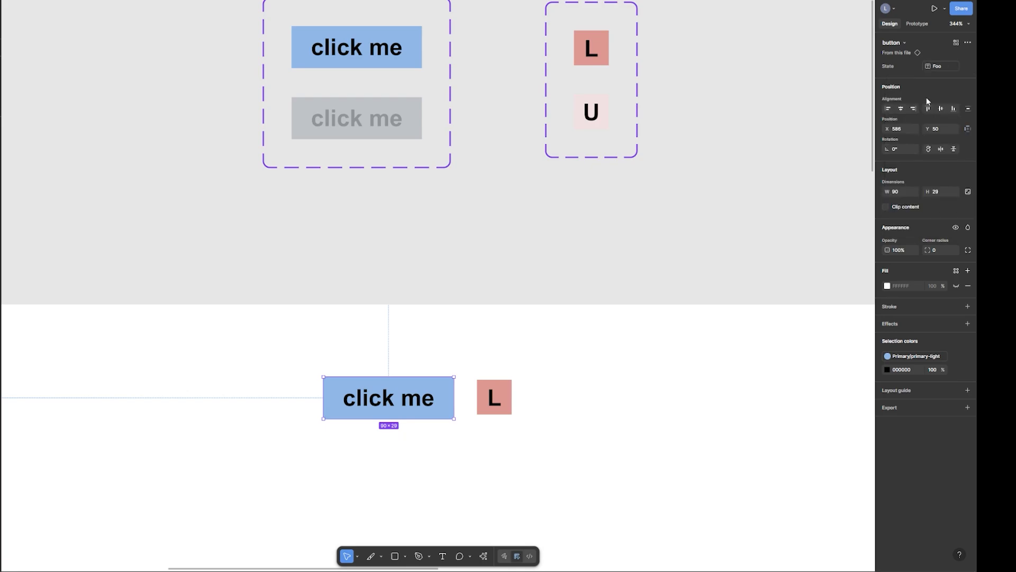
{"action": "left_click", "coordinate": [827, 120]}
Check Foo's value in the variables list and compare the State property of the main blue variant with its instance
{"action": "left_click", "coordinate": [967, 77]}
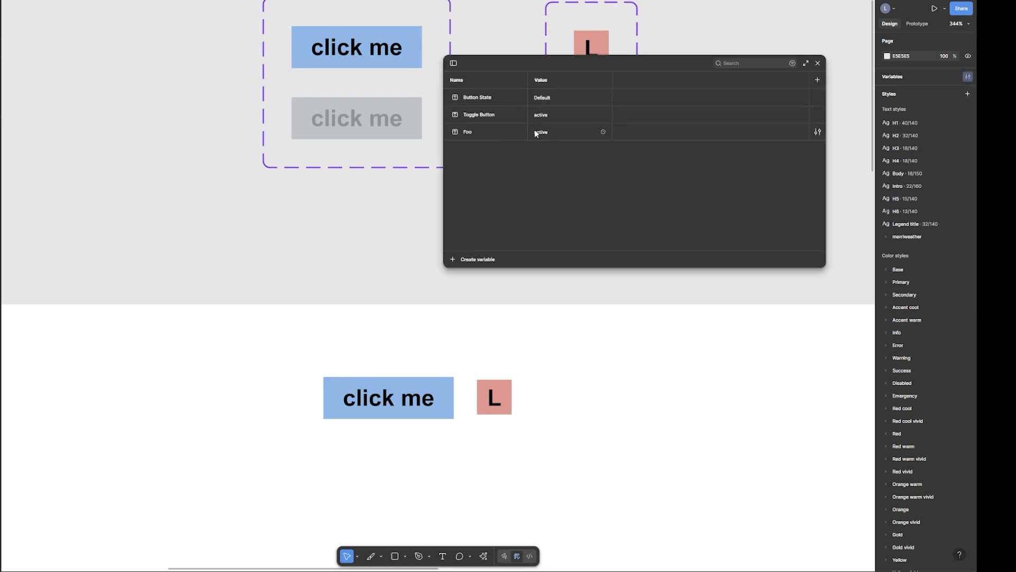
{"action": "left_click", "coordinate": [818, 63]}
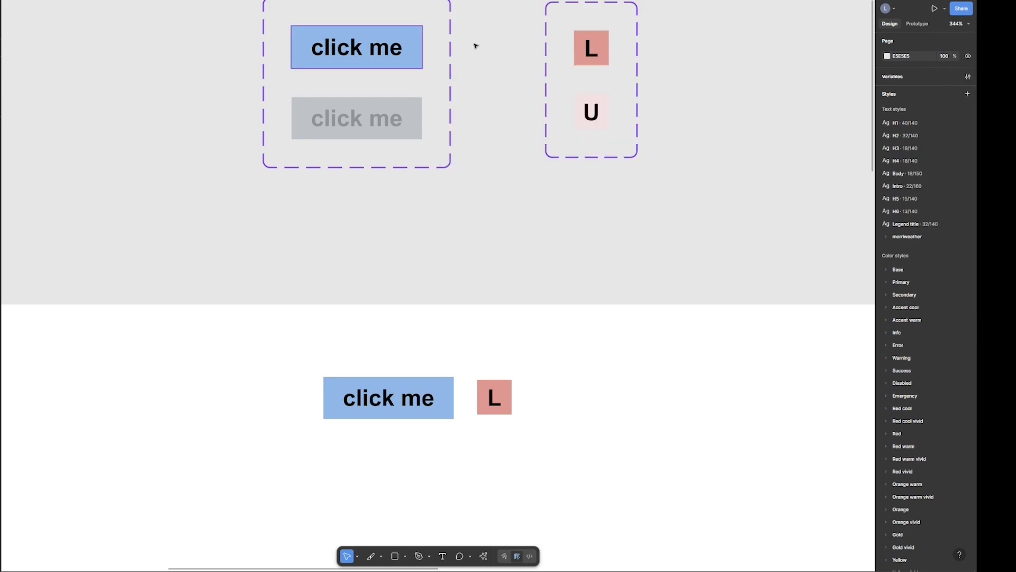
{"action": "left_click", "coordinate": [398, 48]}
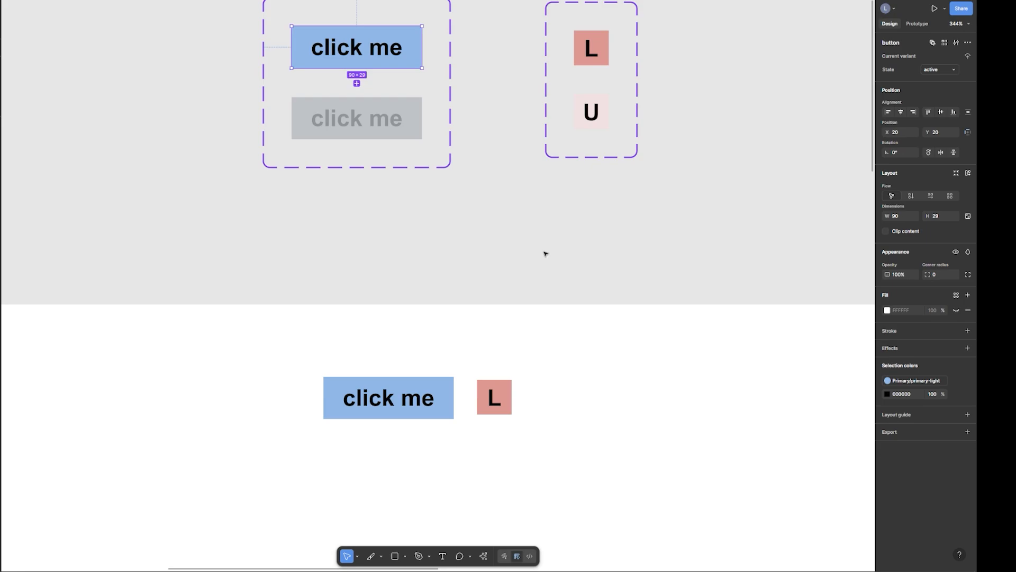
{"action": "left_click", "coordinate": [418, 406]}
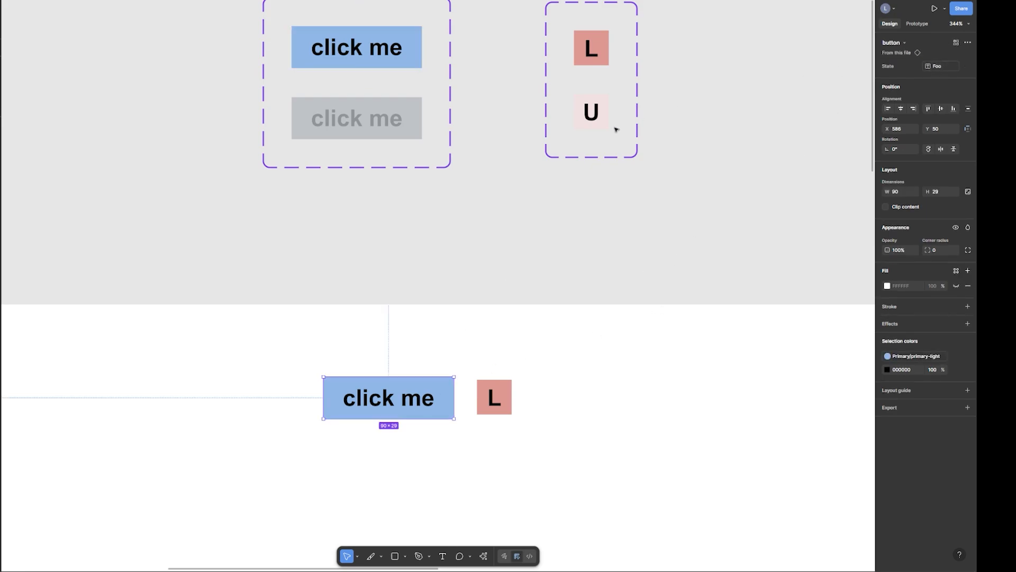
Set the Foo variable's value to "inactive" to try switching the "click me" instance's state
{"action": "left_click", "coordinate": [833, 74]}
{"action": "left_click", "coordinate": [968, 77]}
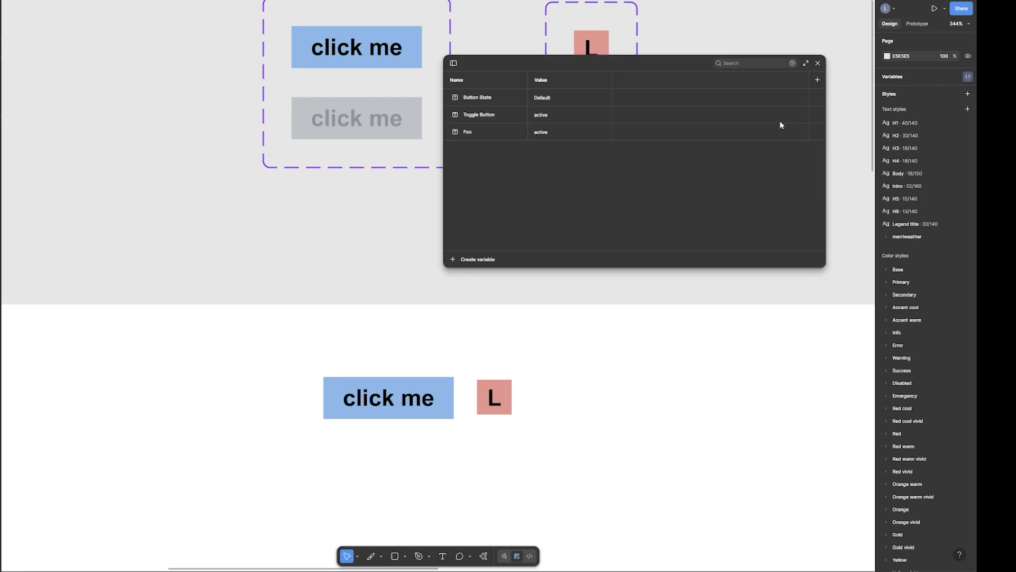
{"action": "double_click", "coordinate": [545, 133]}
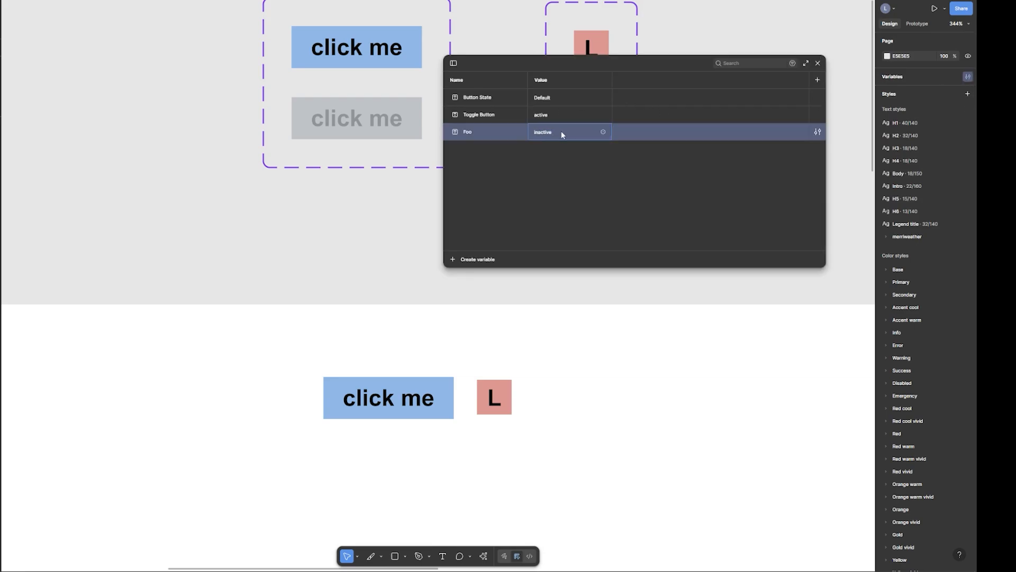
{"action": "left_click", "coordinate": [642, 190]}
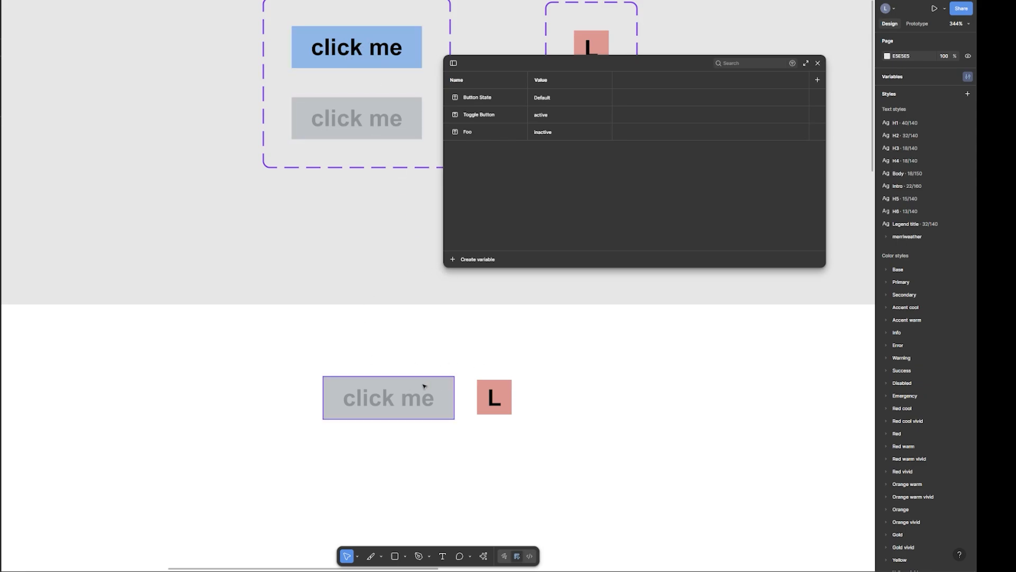
Restore the Foo variable's value to "active" and close the variables window
{"action": "left_click", "coordinate": [539, 132]}
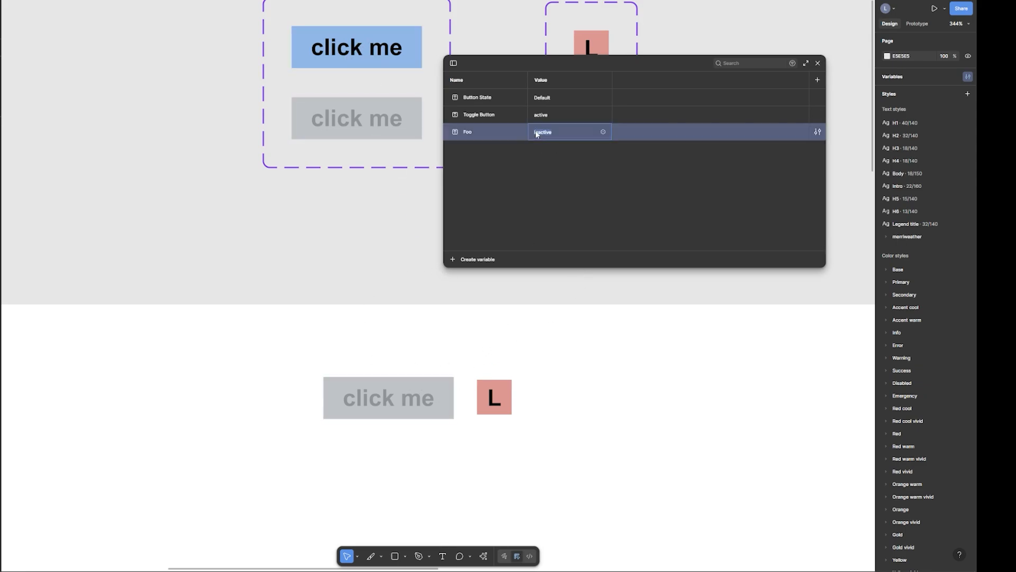
{"action": "key", "text": "BackSpace"}
{"action": "key", "text": "BackSpace"}
{"action": "left_click", "coordinate": [581, 185]}
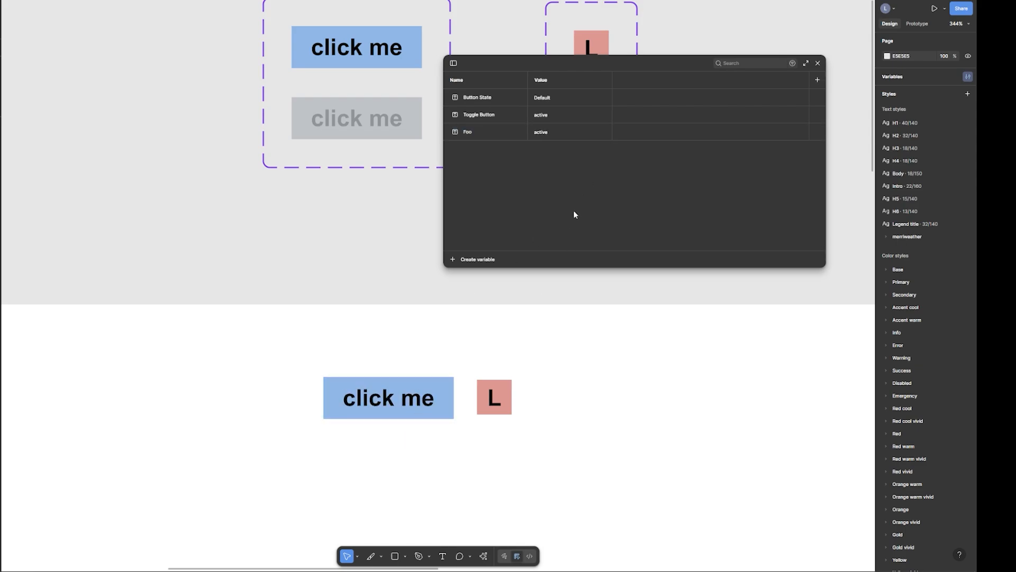
{"action": "left_click", "coordinate": [817, 64]}
Add an on-click prototype interaction to the main red L toggle variant with a Set variable action targeting Foo
{"action": "scroll", "coordinate": [662, 264], "scroll_direction": "up", "scroll_amount": 2}
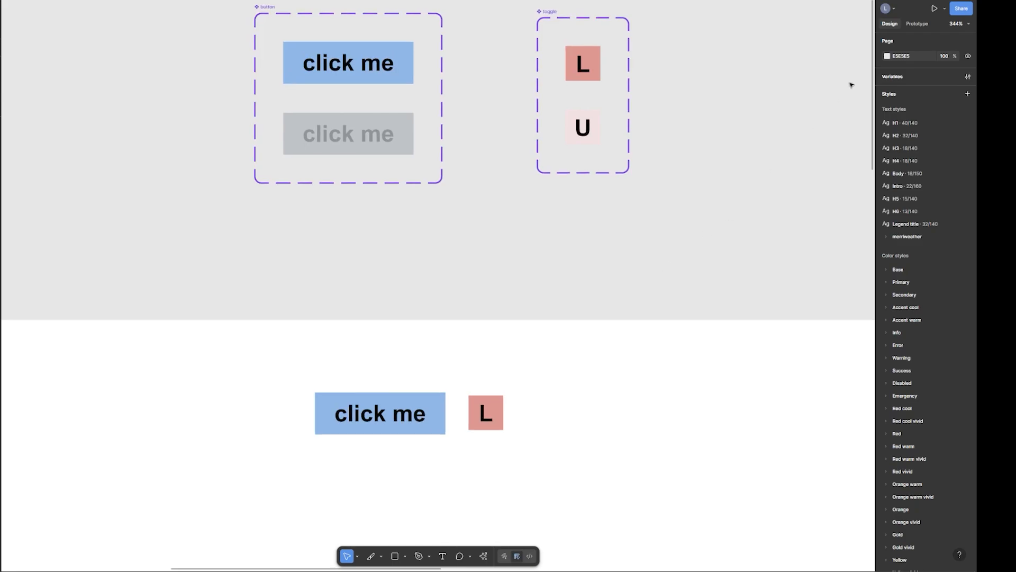
{"action": "left_click", "coordinate": [919, 24]}
{"action": "scroll", "coordinate": [661, 170], "scroll_direction": "up", "scroll_amount": 2}
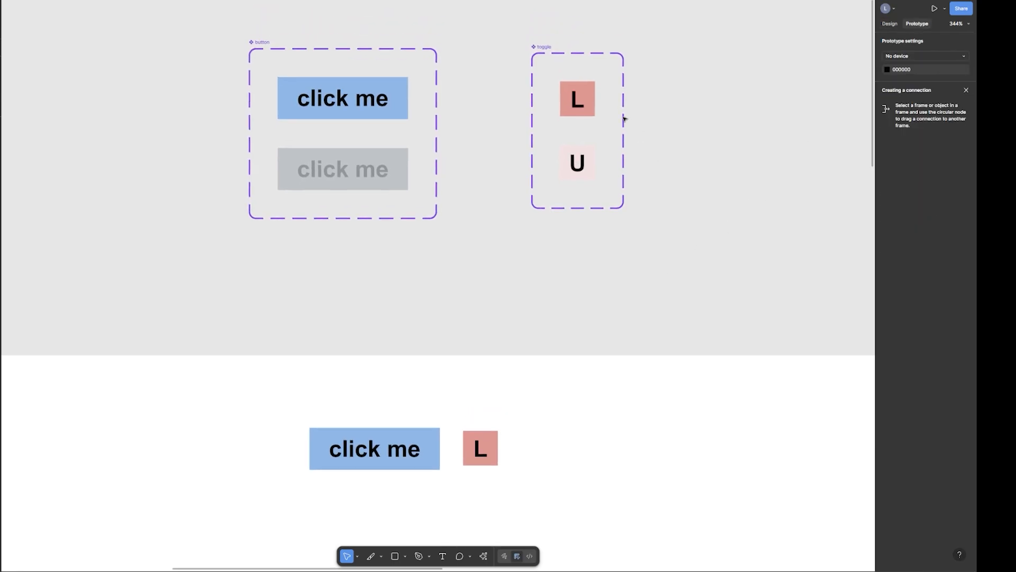
{"action": "left_click", "coordinate": [581, 99]}
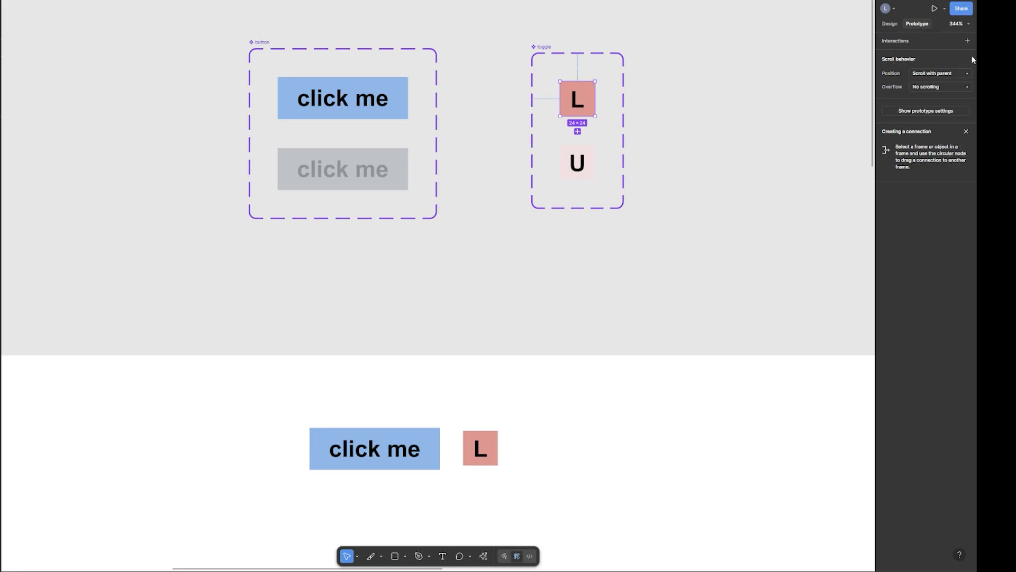
{"action": "left_click", "coordinate": [968, 41]}
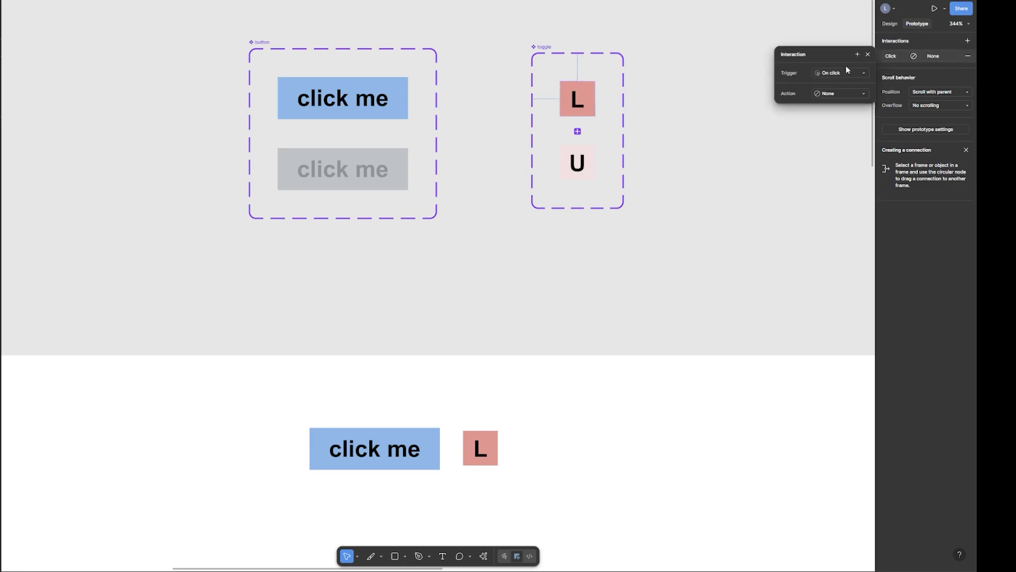
{"action": "left_click", "coordinate": [831, 93]}
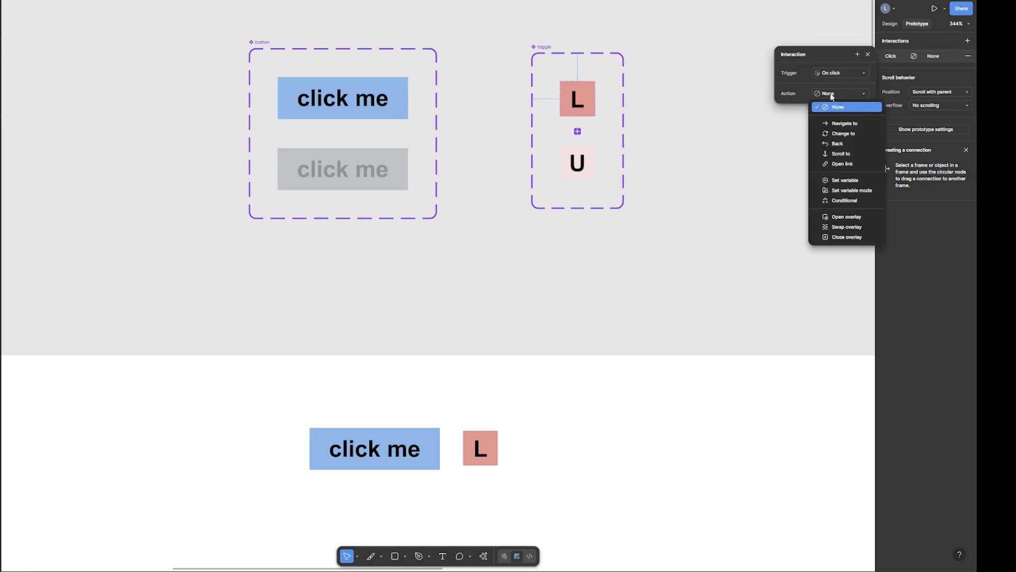
{"action": "left_click", "coordinate": [846, 180]}
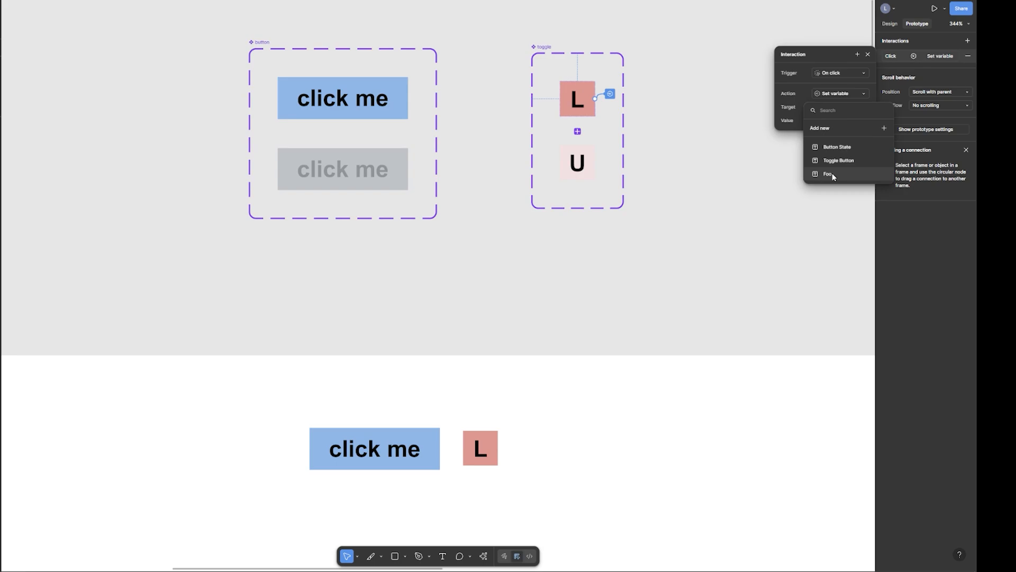
{"action": "left_click", "coordinate": [831, 173]}
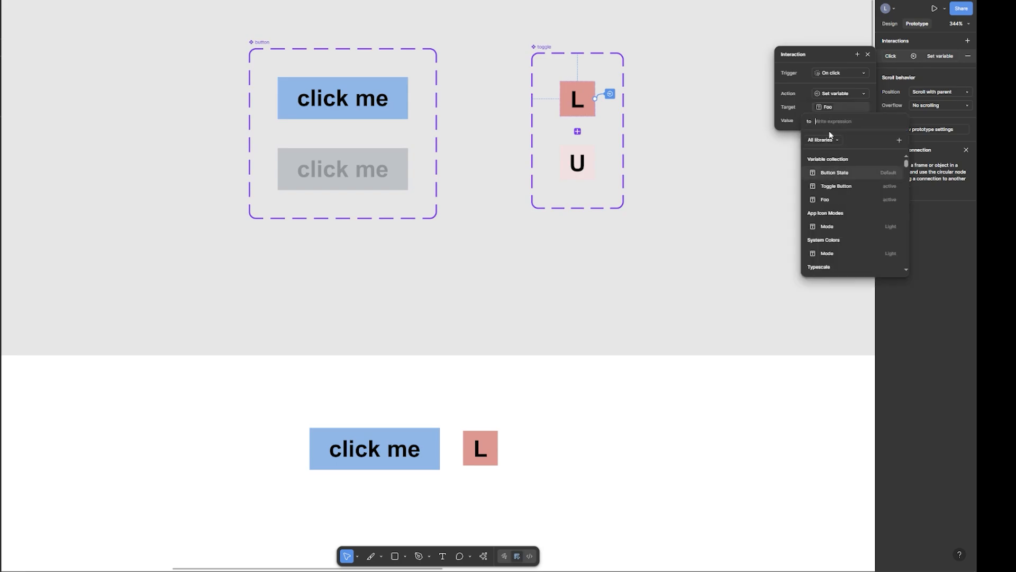
Enter "inactive" as the value that the L variant's interaction assigns to Foo and close the interaction settings
{"action": "type", "text": "\"in"}
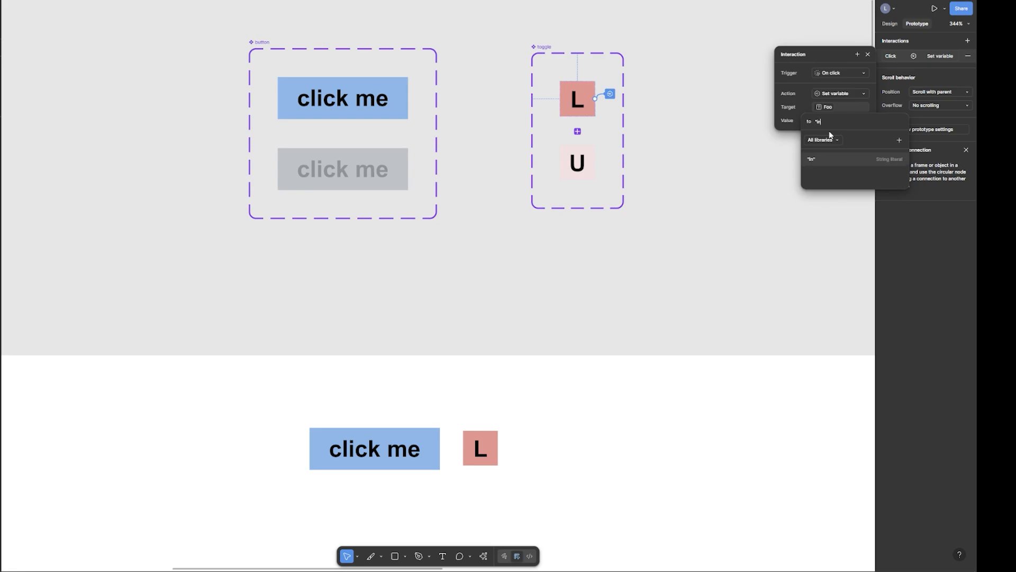
{"action": "type", "text": "active\""}
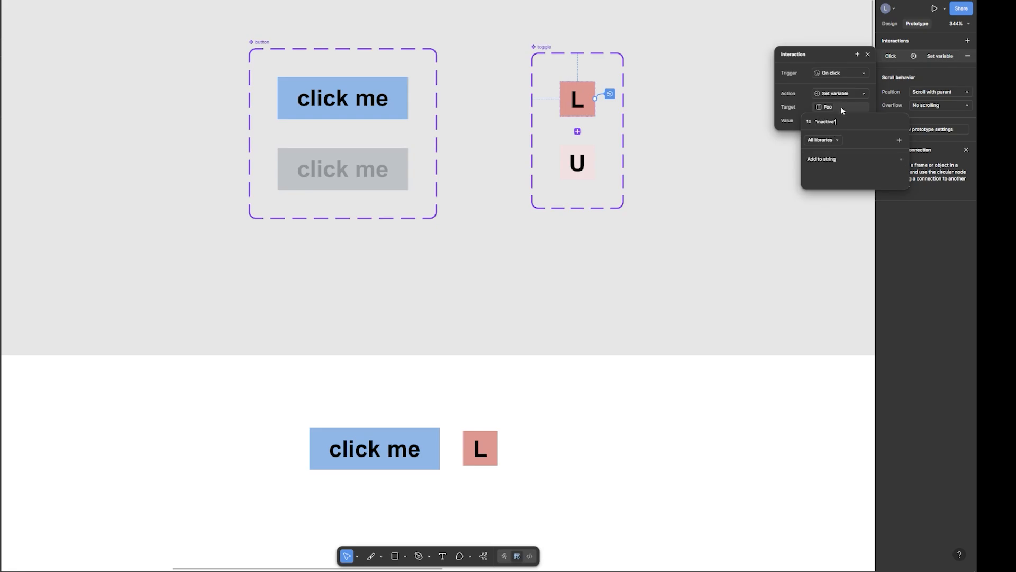
{"action": "left_click_drag", "start_coordinate": [833, 123], "coordinate": [817, 123]}
{"action": "left_click", "coordinate": [839, 122]}
{"action": "key", "text": "Return"}
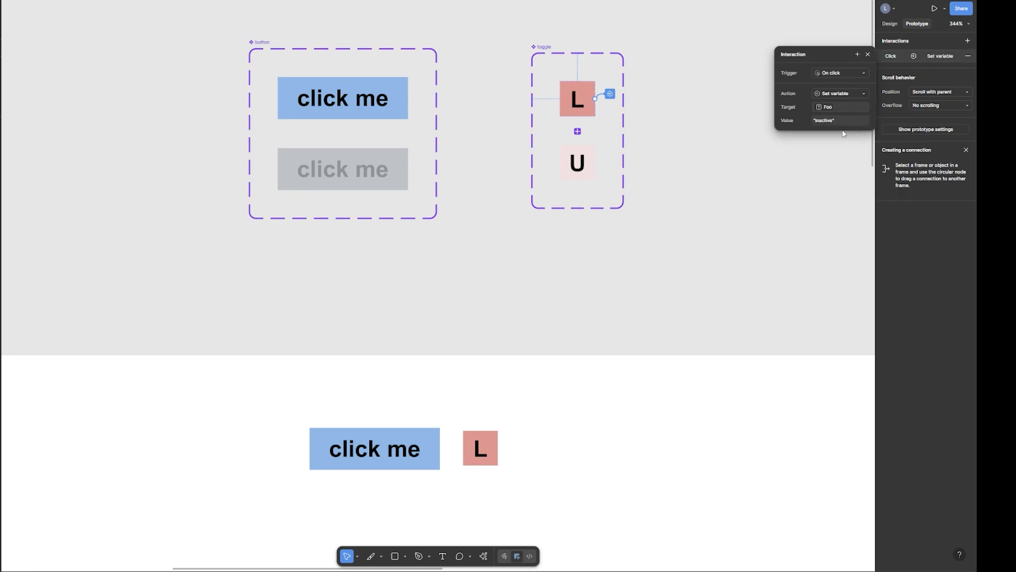
{"action": "left_click", "coordinate": [739, 184]}
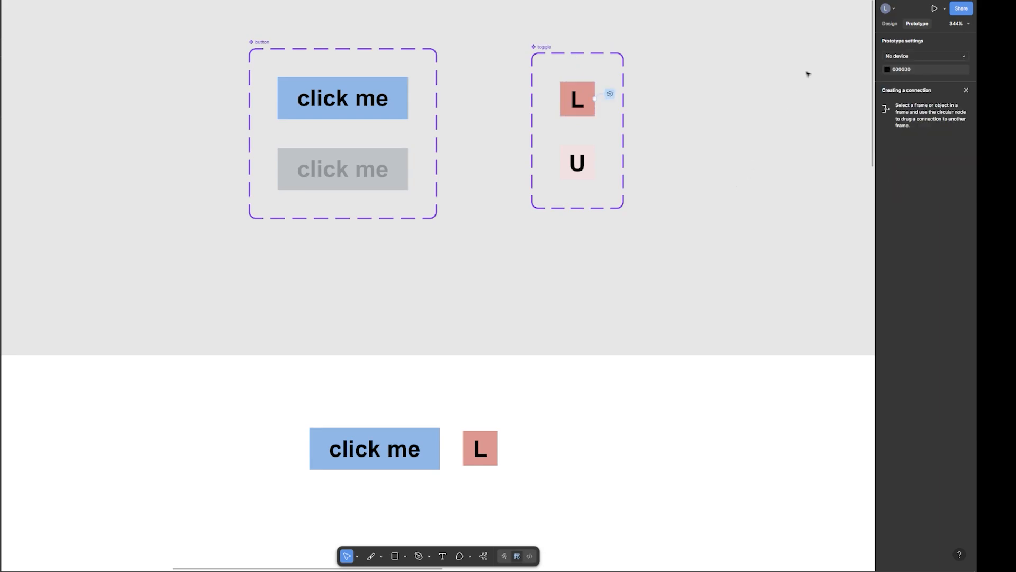
Check the Foo variable's value in the variables list and close the variables window
{"action": "left_click", "coordinate": [894, 23]}
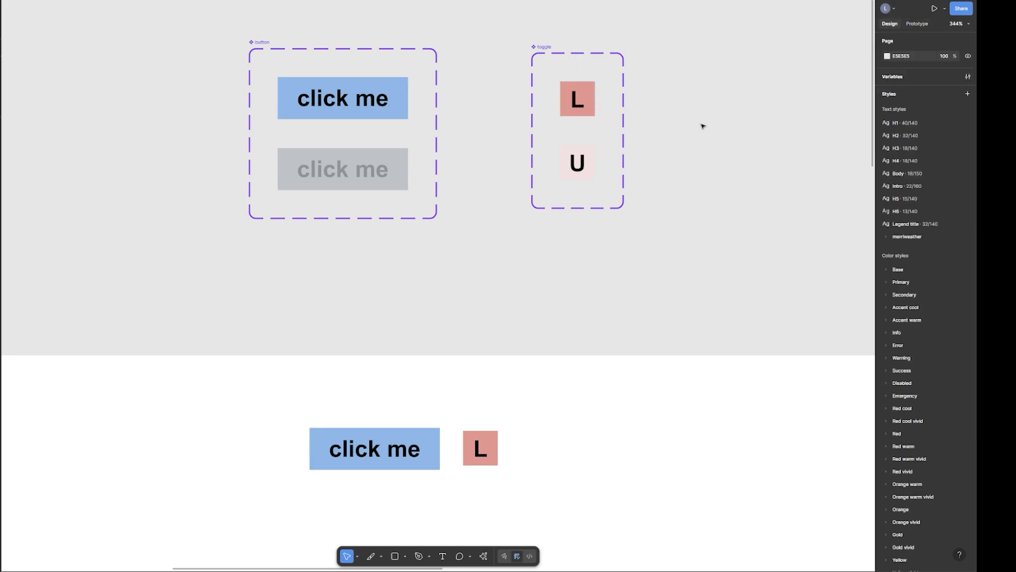
{"action": "left_click", "coordinate": [968, 76]}
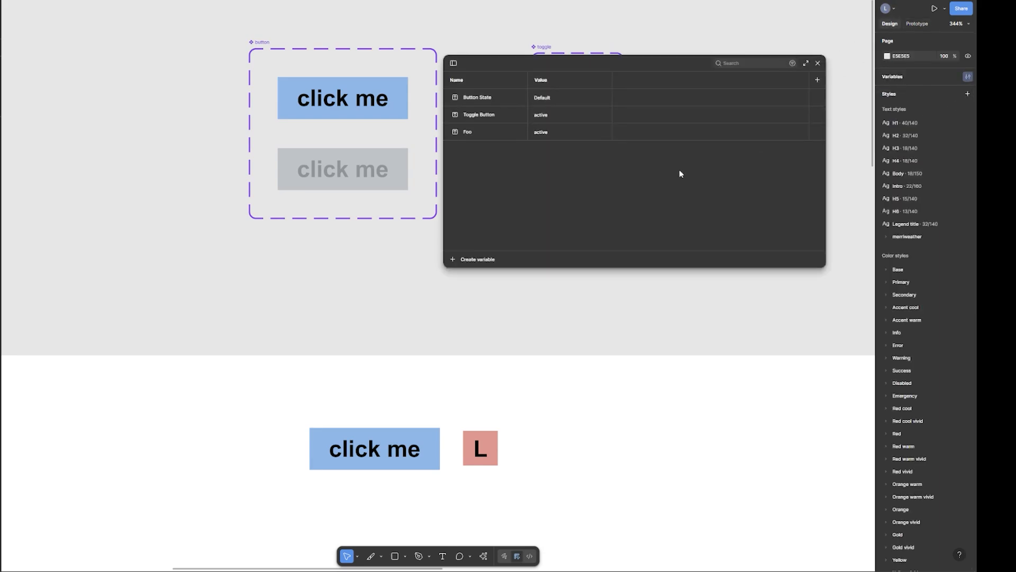
{"action": "double_click", "coordinate": [558, 131]}
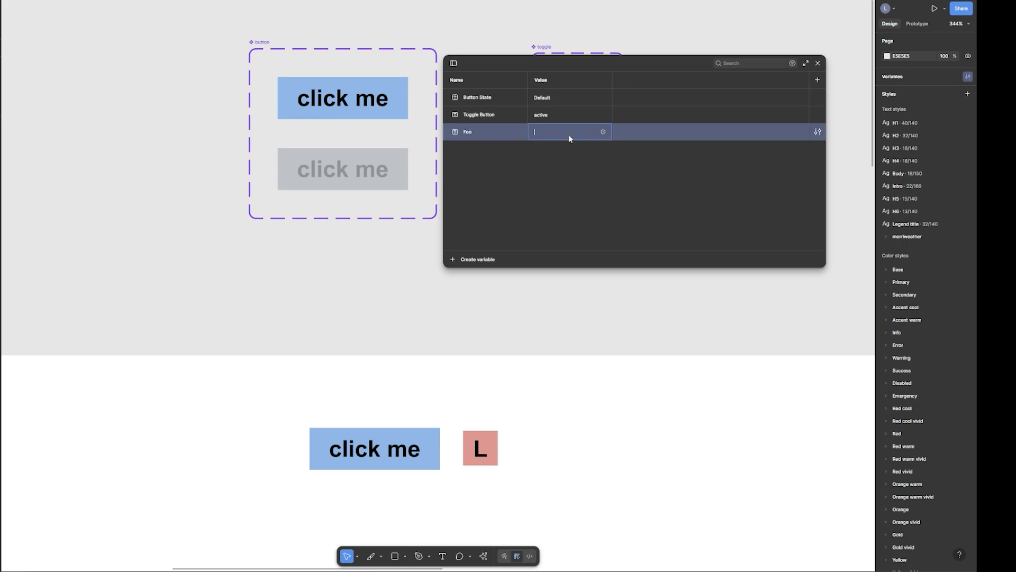
{"action": "key", "text": "Return"}
{"action": "left_click", "coordinate": [818, 63]}
Add a Change to action to the L variant's on-click interaction that switches Property 1 to unlock
{"action": "left_click", "coordinate": [579, 98]}
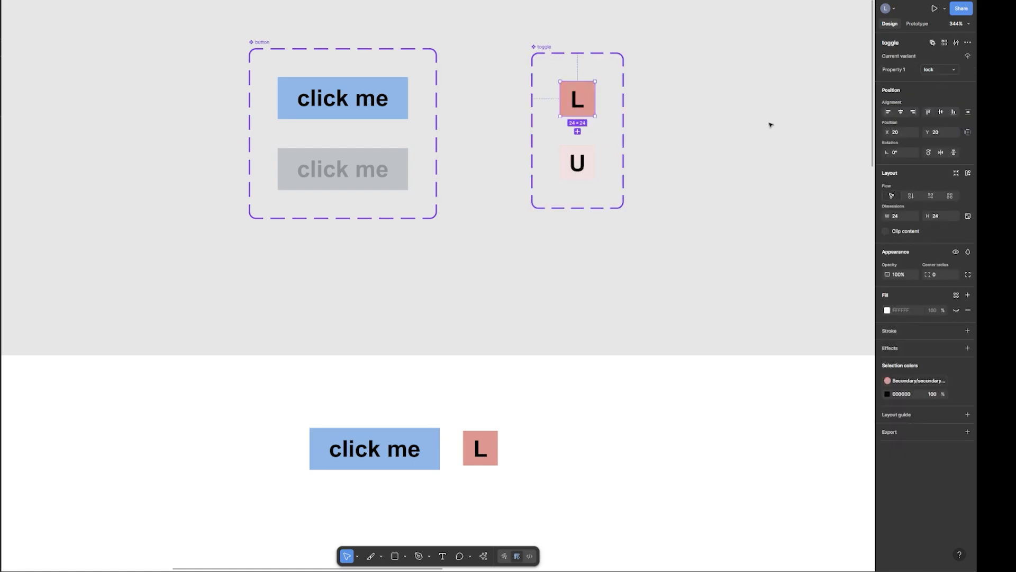
{"action": "left_click", "coordinate": [917, 24]}
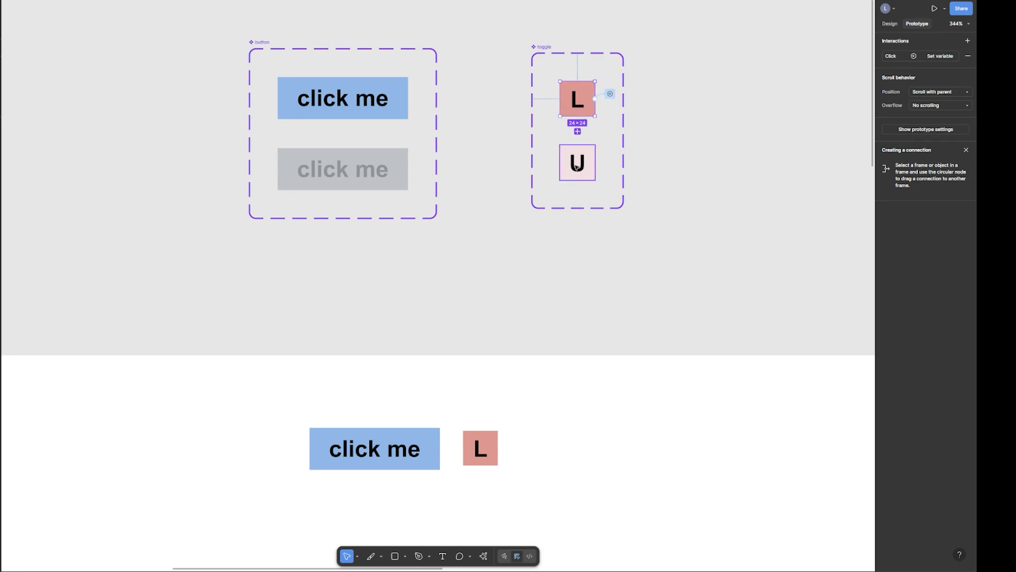
{"action": "left_click", "coordinate": [896, 56]}
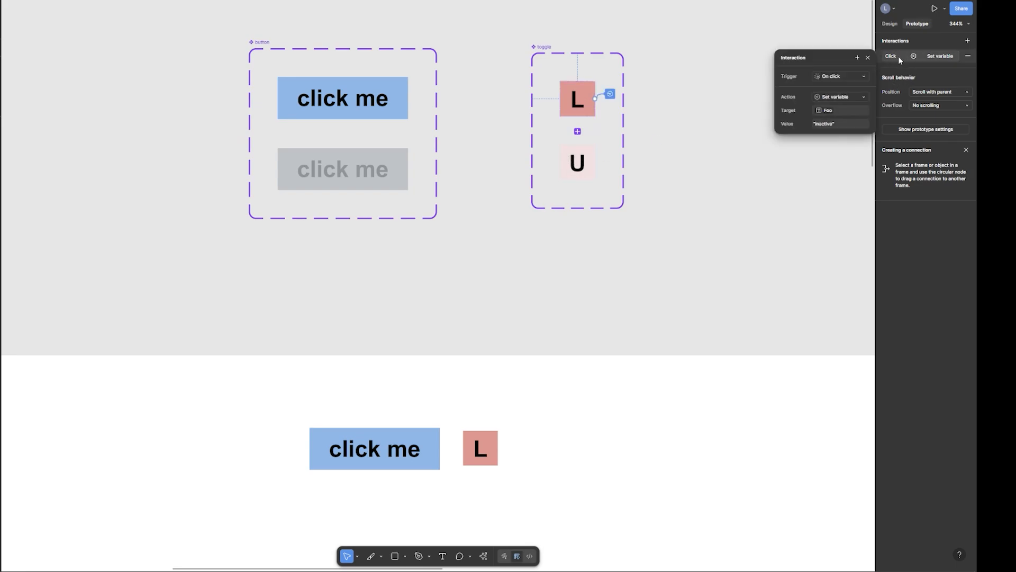
{"action": "left_click", "coordinate": [858, 57]}
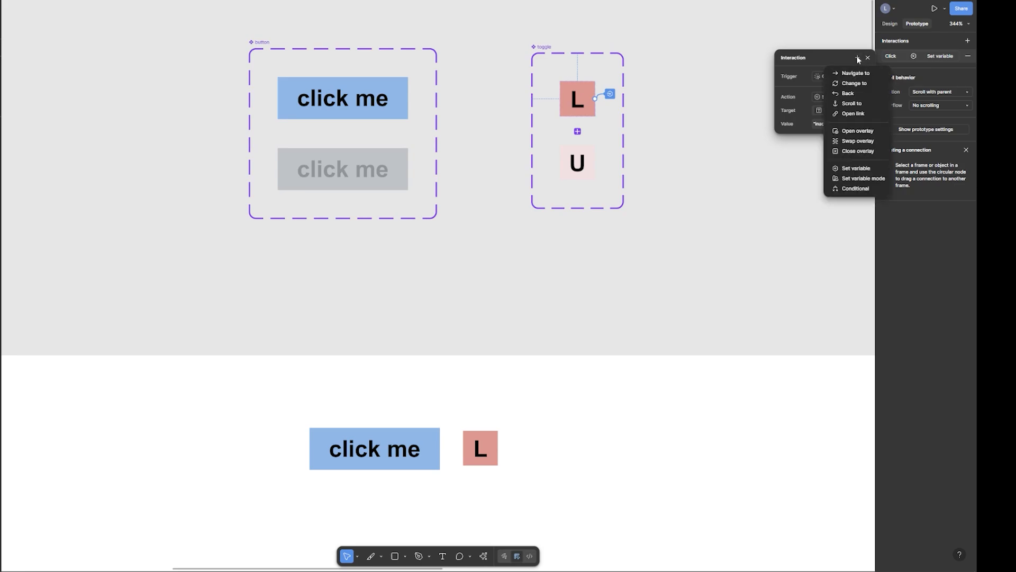
{"action": "left_click", "coordinate": [852, 83]}
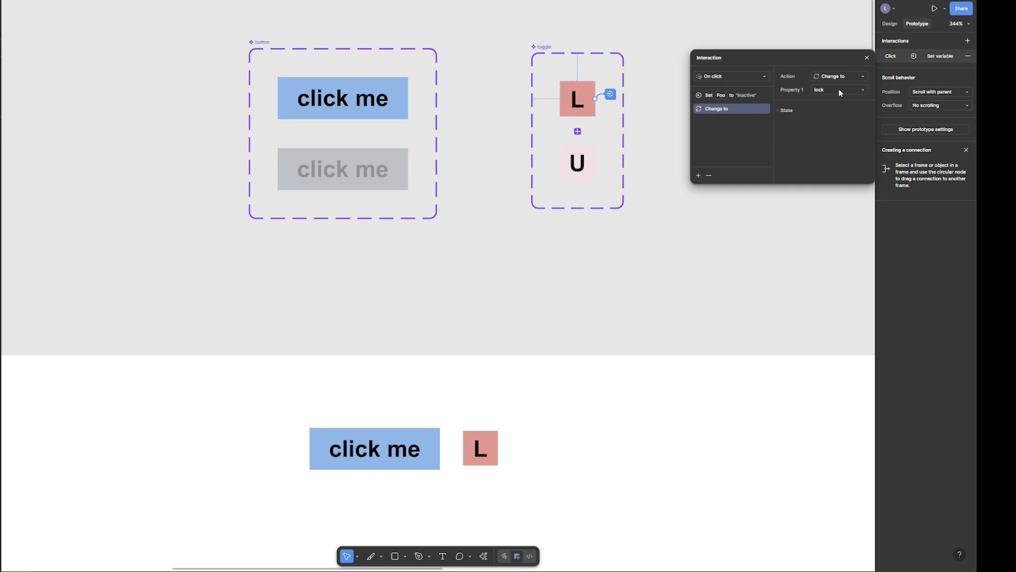
{"action": "left_click", "coordinate": [838, 89]}
{"action": "left_click", "coordinate": [836, 99]}
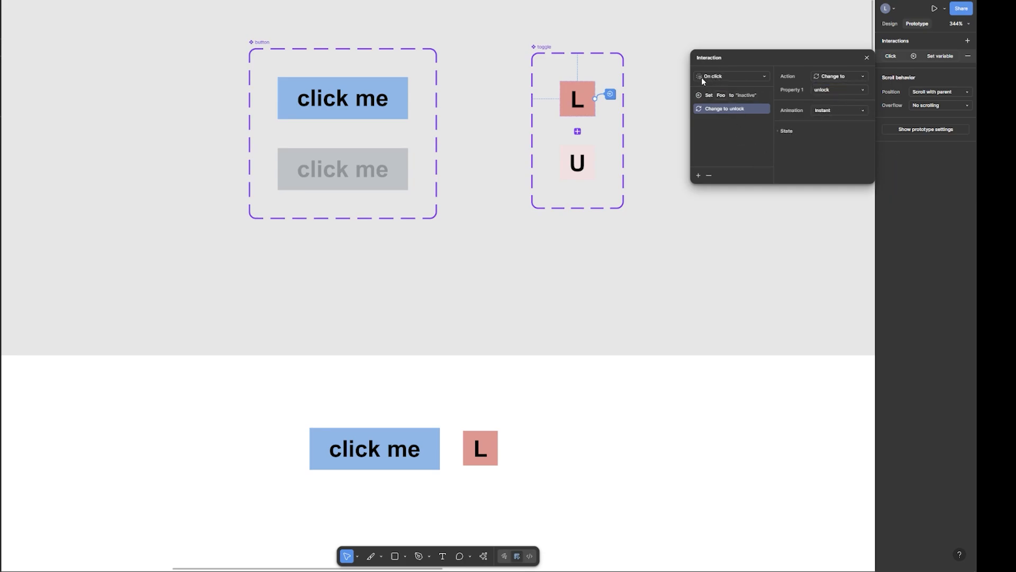
{"action": "left_click", "coordinate": [741, 98]}
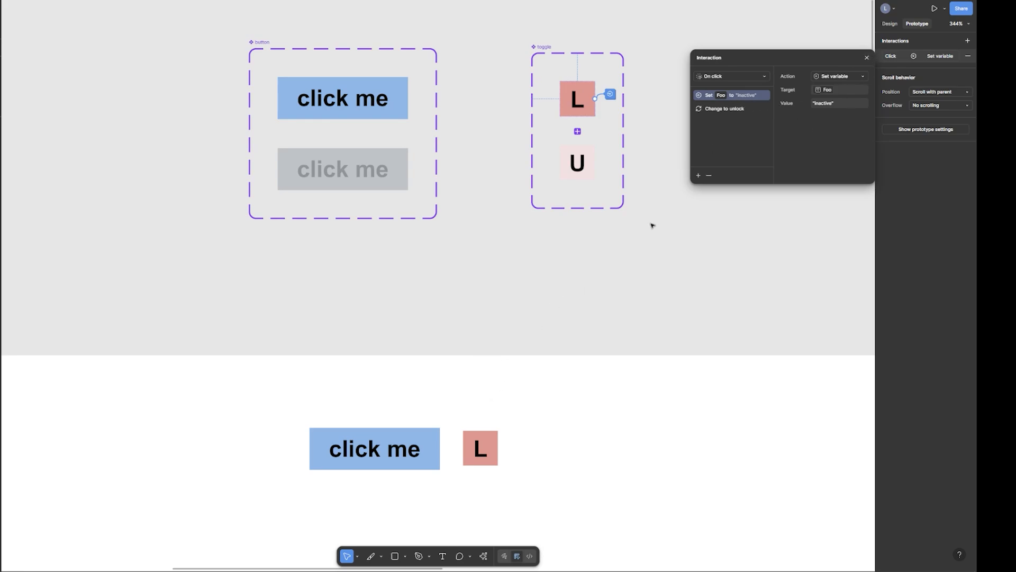
{"action": "left_click", "coordinate": [655, 176]}
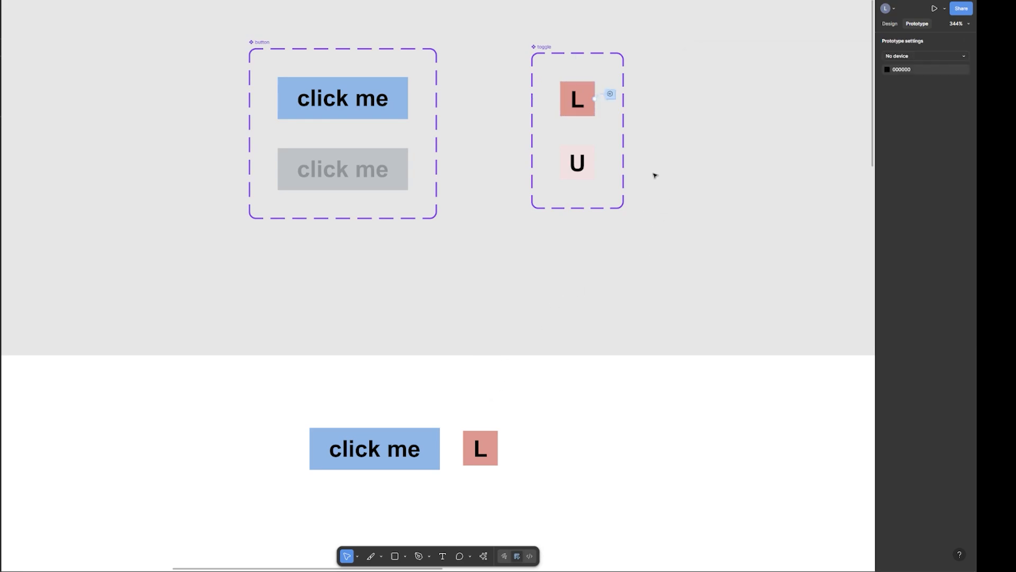
Add an on-click interaction to the U toggle variant that sets the Foo variable to "active"
{"action": "left_click", "coordinate": [580, 166]}
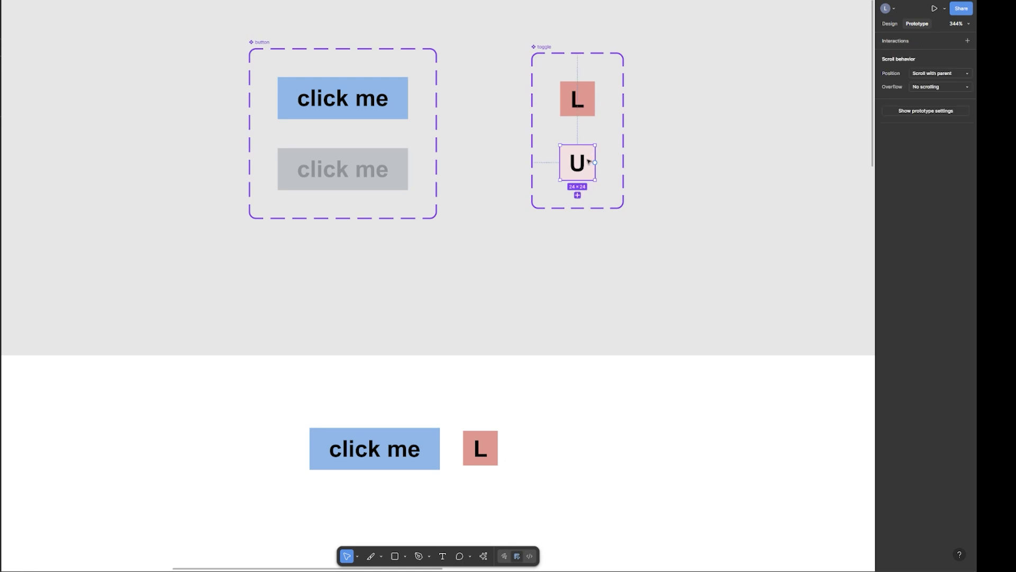
{"action": "left_click", "coordinate": [967, 41]}
{"action": "left_click", "coordinate": [834, 93]}
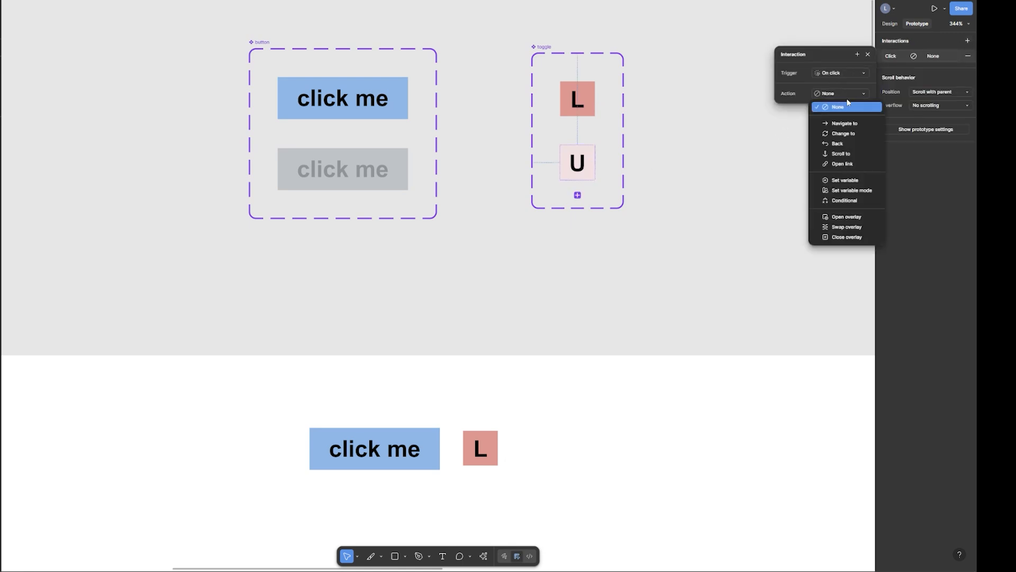
{"action": "left_click", "coordinate": [845, 180]}
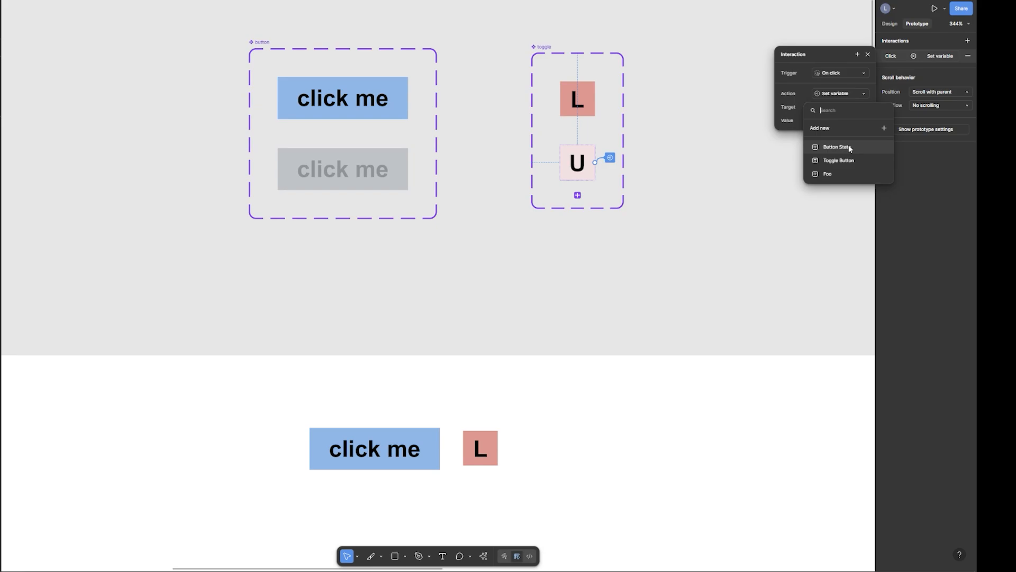
{"action": "left_click", "coordinate": [828, 174]}
{"action": "left_click", "coordinate": [833, 122]}
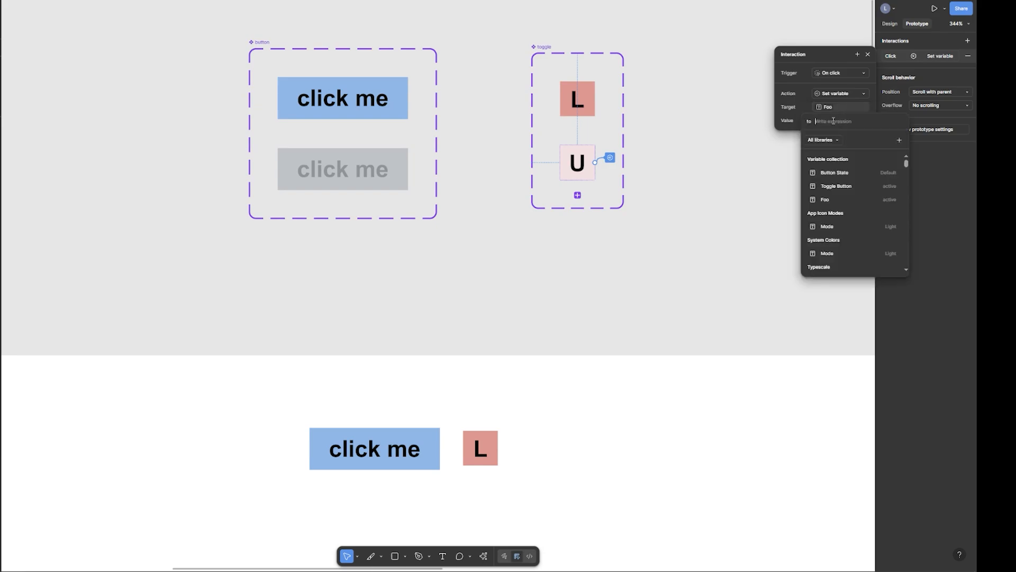
{"action": "type", "text": "\"active"}
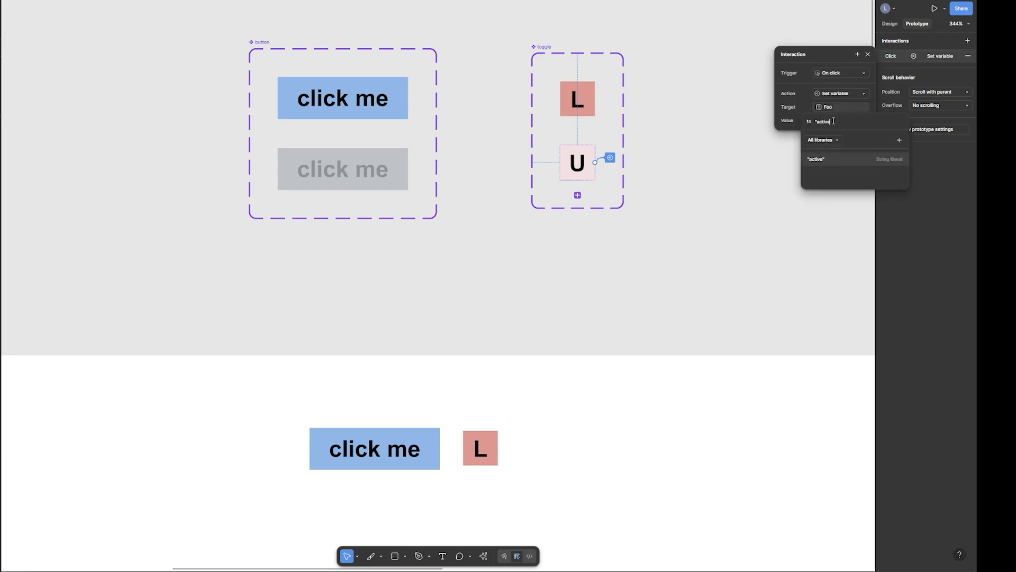
{"action": "key", "text": "Return"}
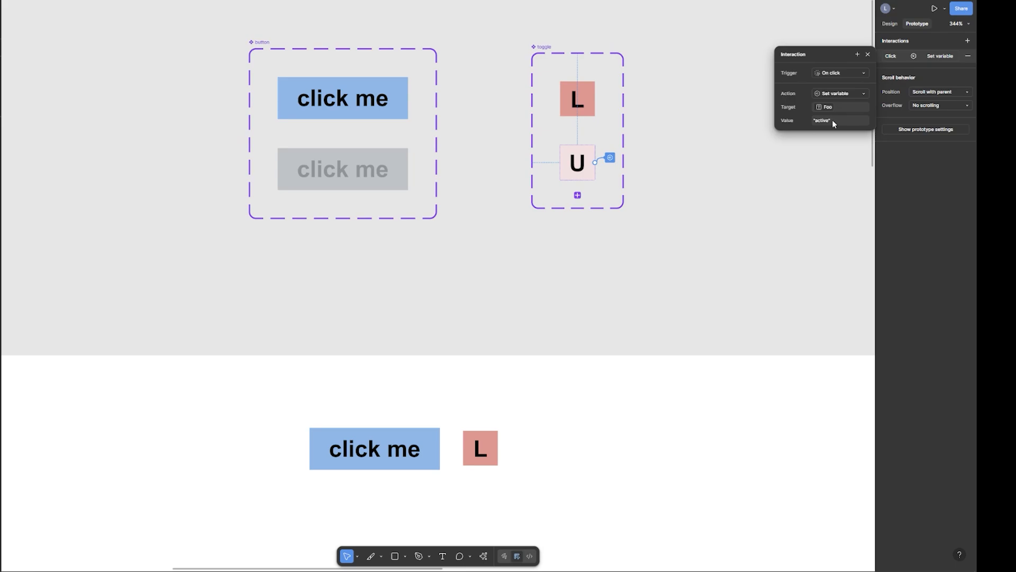
Add a Change to action to the U variant's on-click interaction that switches Property 1 to lock
{"action": "left_click", "coordinate": [857, 54]}
{"action": "left_click", "coordinate": [855, 80]}
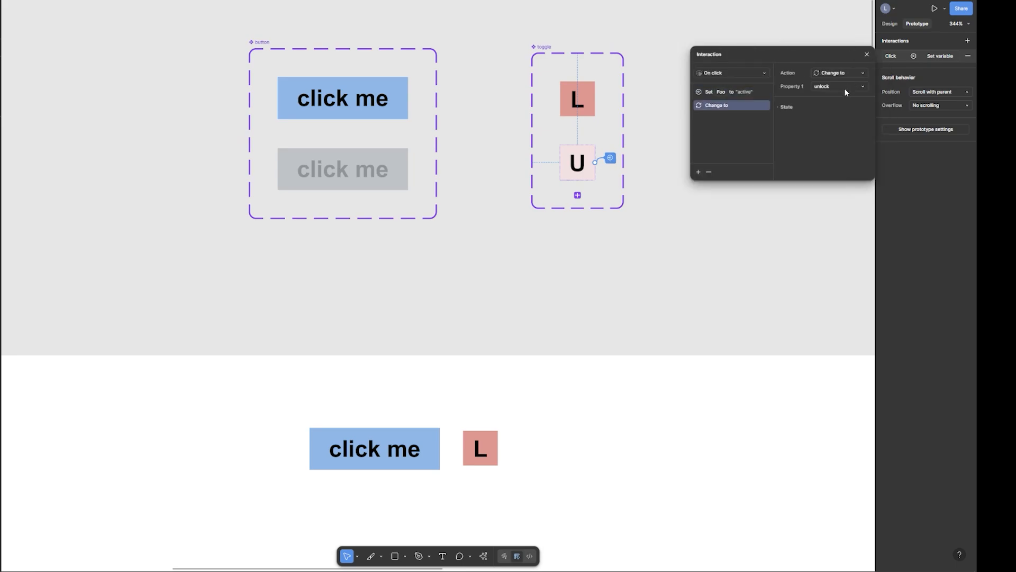
{"action": "left_click", "coordinate": [835, 86]}
{"action": "left_click", "coordinate": [831, 76]}
{"action": "left_click", "coordinate": [733, 262]}
{"action": "scroll", "coordinate": [688, 281], "scroll_direction": "down", "scroll_amount": 2}
{"action": "scroll", "coordinate": [688, 280], "scroll_direction": "left", "scroll_amount": 2}
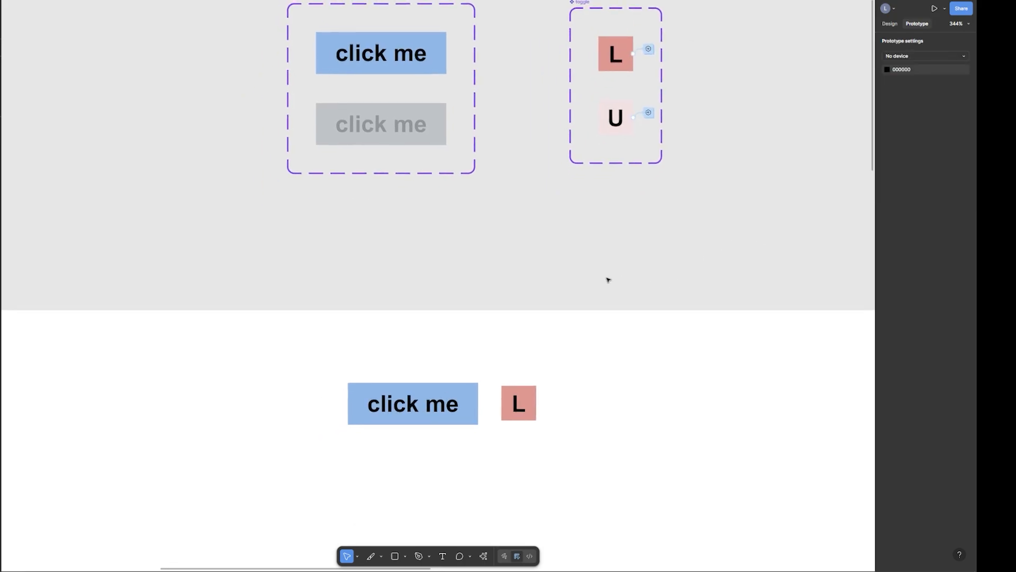
Present the prototype, toggle the L/U instance back and forth several times to test the button's state, and return to the editor
{"action": "left_click", "coordinate": [934, 8]}
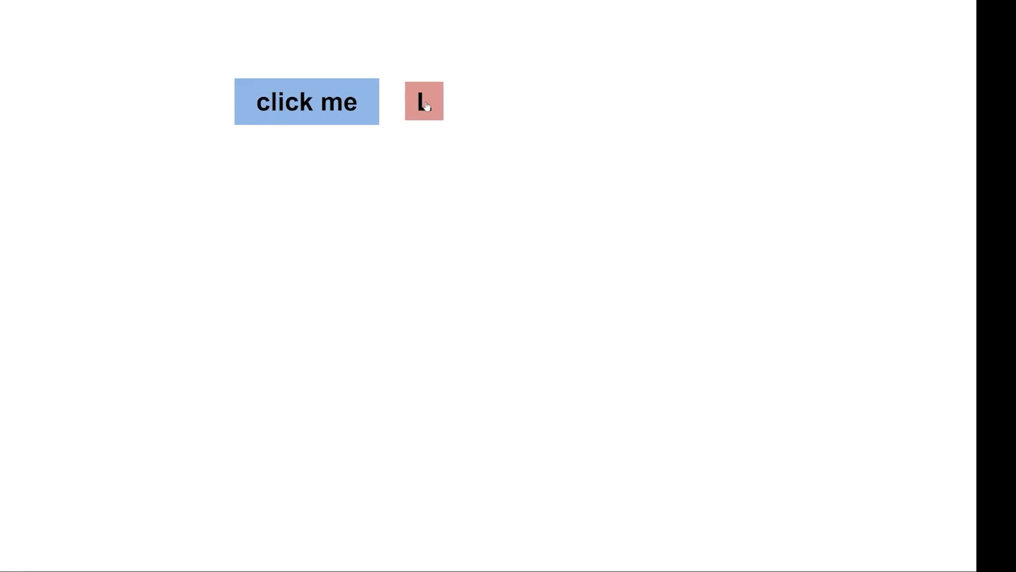
{"action": "left_click", "coordinate": [422, 105]}
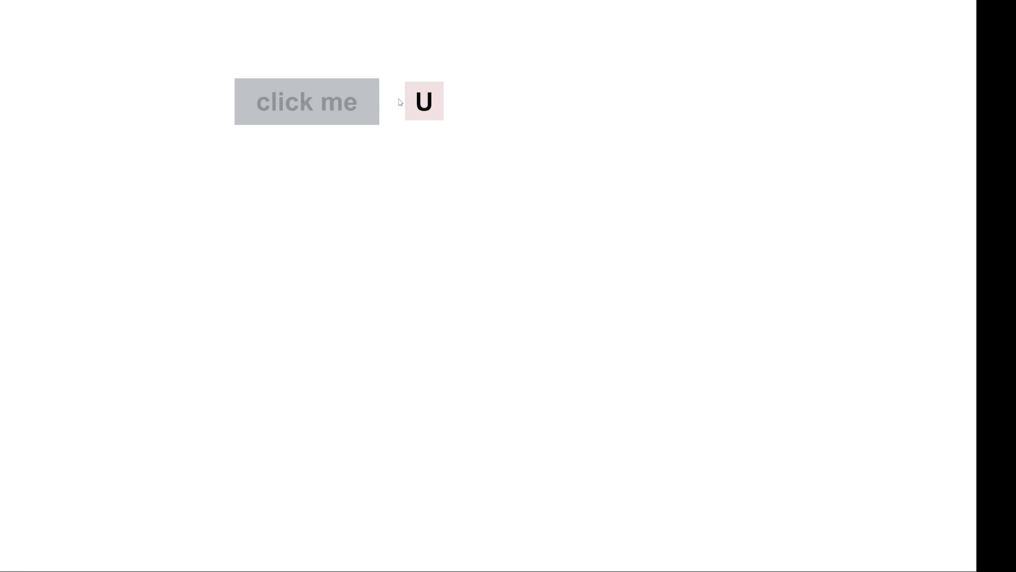
{"action": "left_click", "coordinate": [424, 101]}
{"action": "left_click", "coordinate": [425, 102]}
{"action": "left_click", "coordinate": [426, 102]}
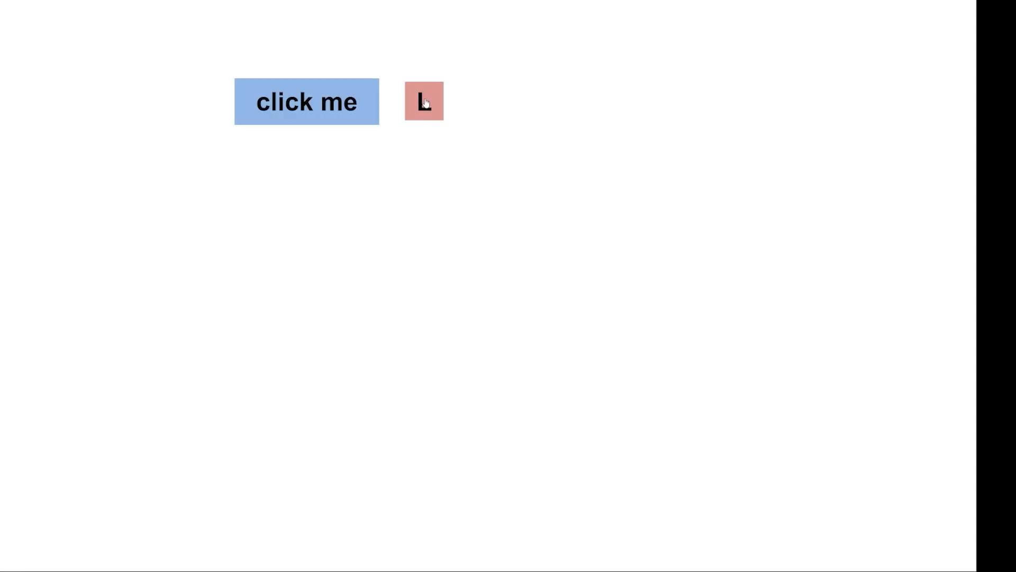
{"action": "left_click", "coordinate": [425, 103]}
{"action": "left_click", "coordinate": [426, 104]}
{"action": "left_click", "coordinate": [116, 8]}
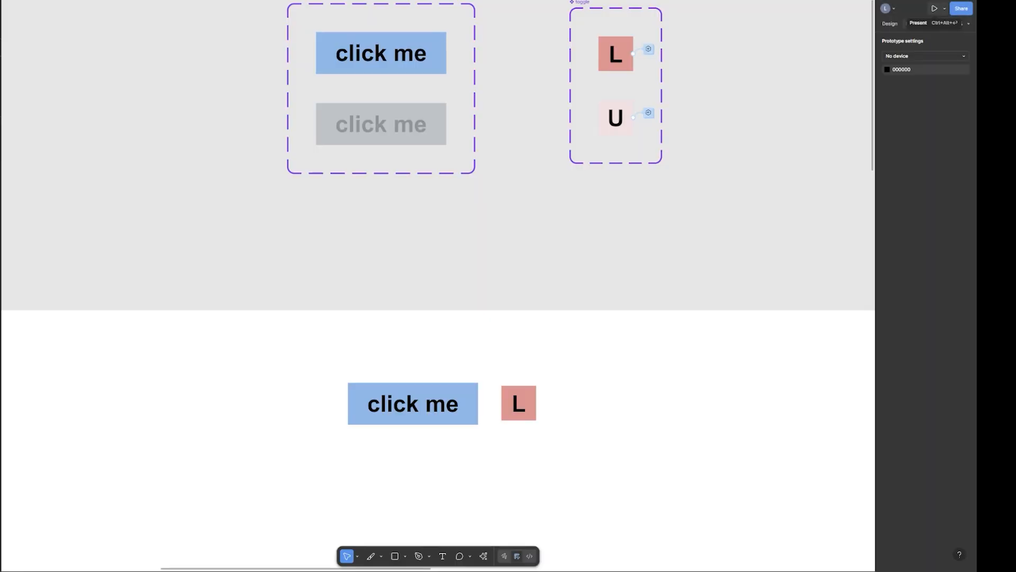
Make five copies of the "click me" button instance and scatter them across the white frame around the original
{"action": "scroll", "coordinate": [411, 175], "scroll_direction": "down", "scroll_amount": 5}
{"action": "scroll", "coordinate": [504, 198], "scroll_direction": "left", "scroll_amount": 2}
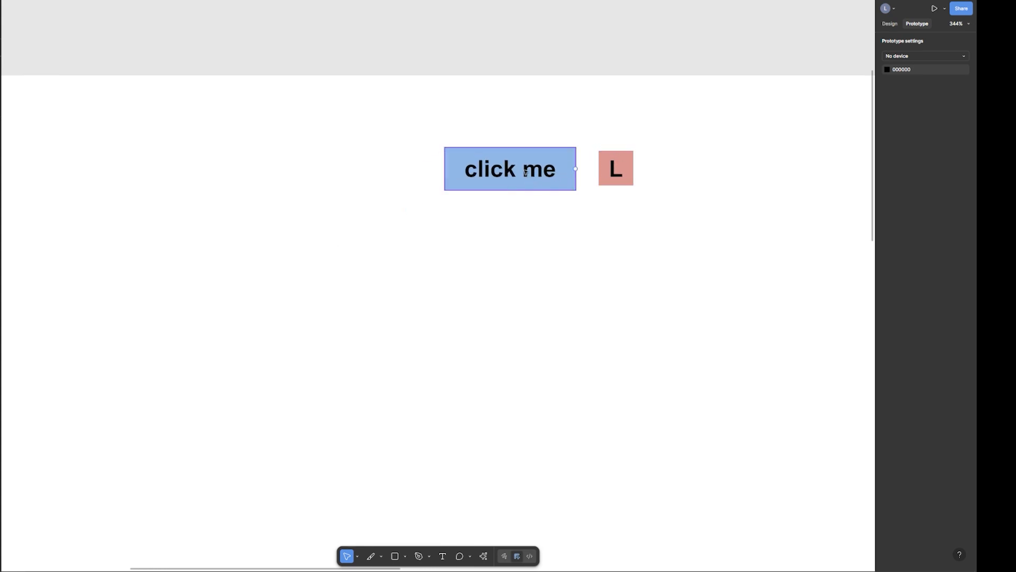
{"action": "left_click_drag", "start_coordinate": [524, 171], "coordinate": [478, 226], "text": "alt"}
{"action": "left_click_drag", "start_coordinate": [471, 233], "coordinate": [326, 144], "text": "alt"}
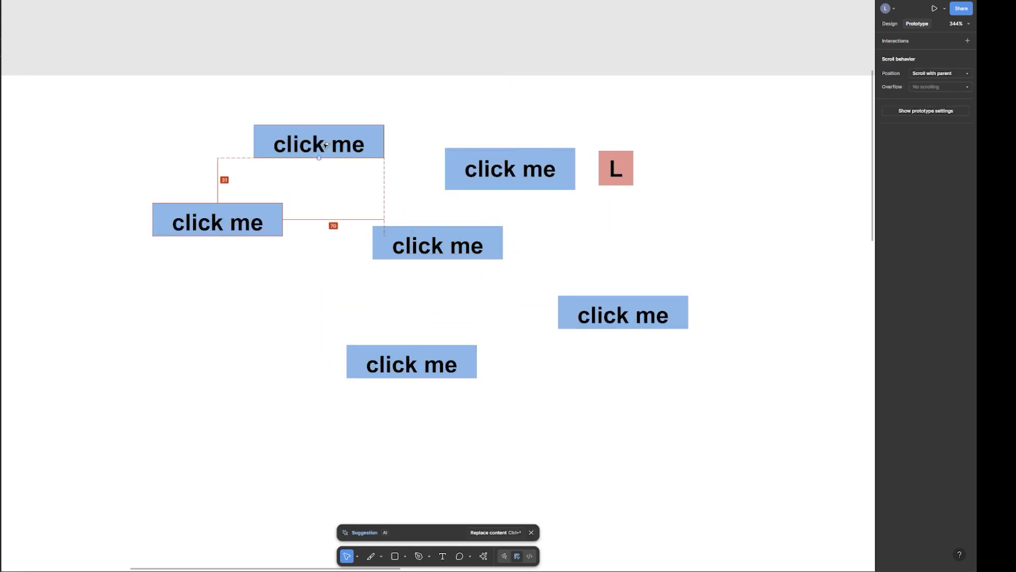
{"action": "left_click", "coordinate": [186, 108]}
Switch back to the running prototype and toggle the L/U instance repeatedly to test all the "click me" button copies
{"action": "left_click", "coordinate": [74, 1]}
{"action": "left_click_drag", "start_coordinate": [564, 216], "coordinate": [651, 239]}
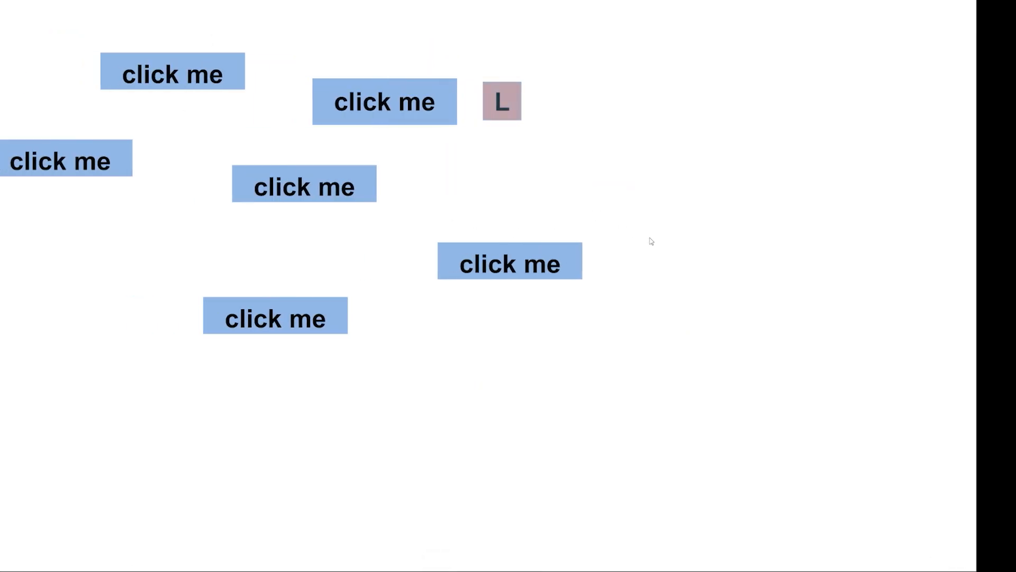
{"action": "left_click", "coordinate": [502, 107]}
{"action": "left_click", "coordinate": [502, 107]}
{"action": "left_click", "coordinate": [502, 107]}
{"action": "left_click", "coordinate": [502, 106]}
{"action": "left_click", "coordinate": [503, 106]}
{"action": "left_click", "coordinate": [503, 106]}
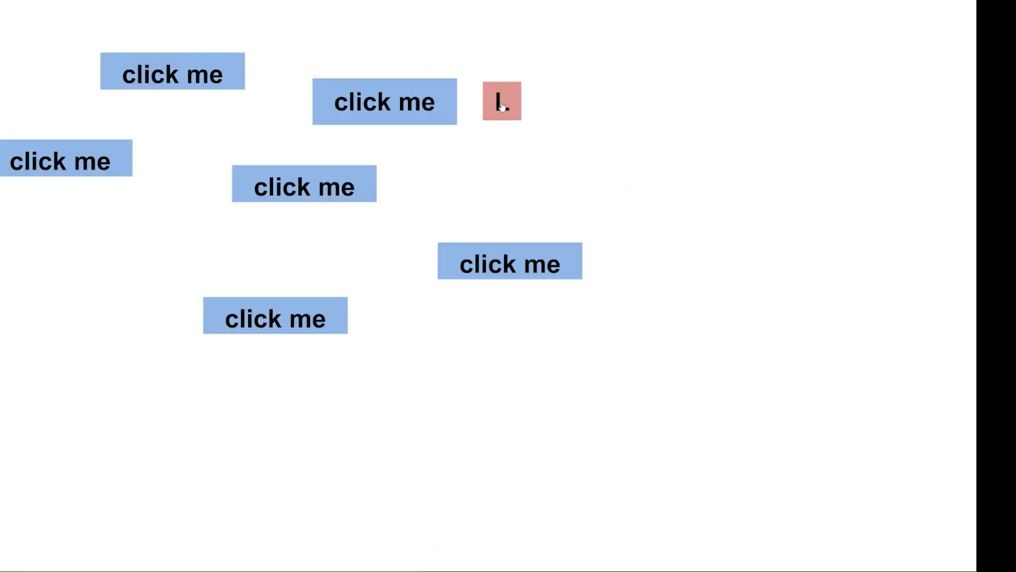